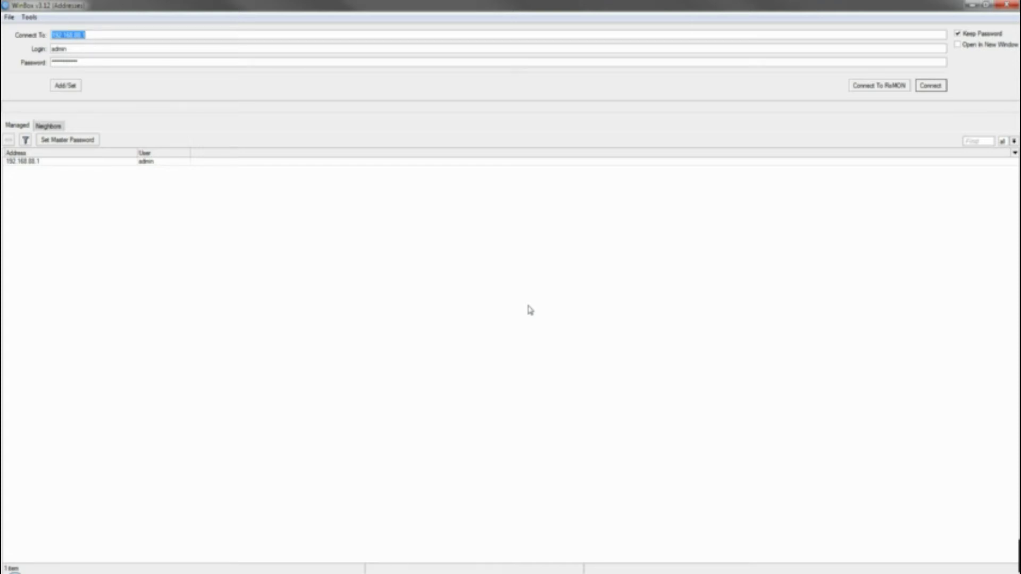
Check the discovered neighbors, then connect to router 192.168.88.1 as admin
left_click(40, 129)
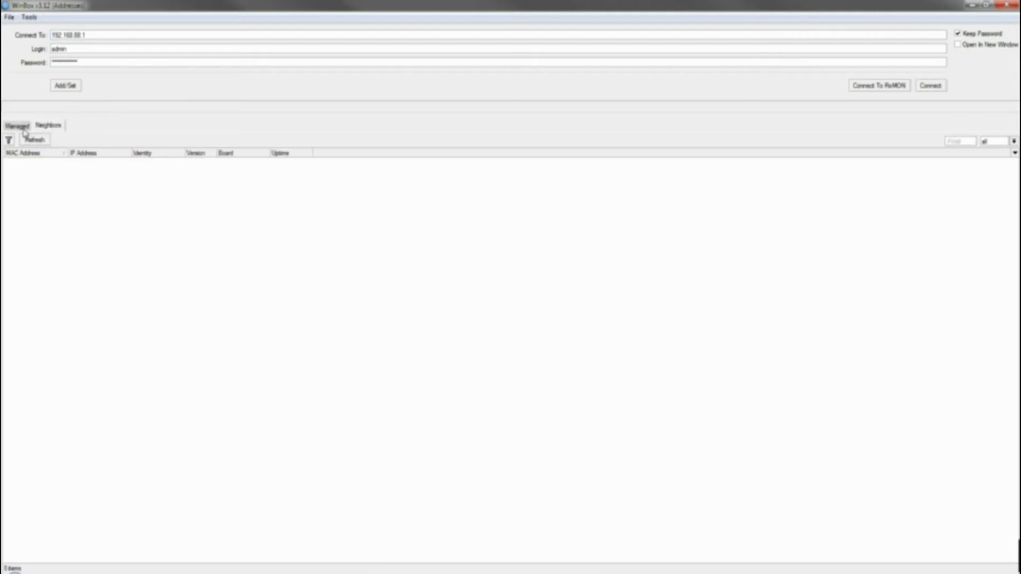
left_click(17, 126)
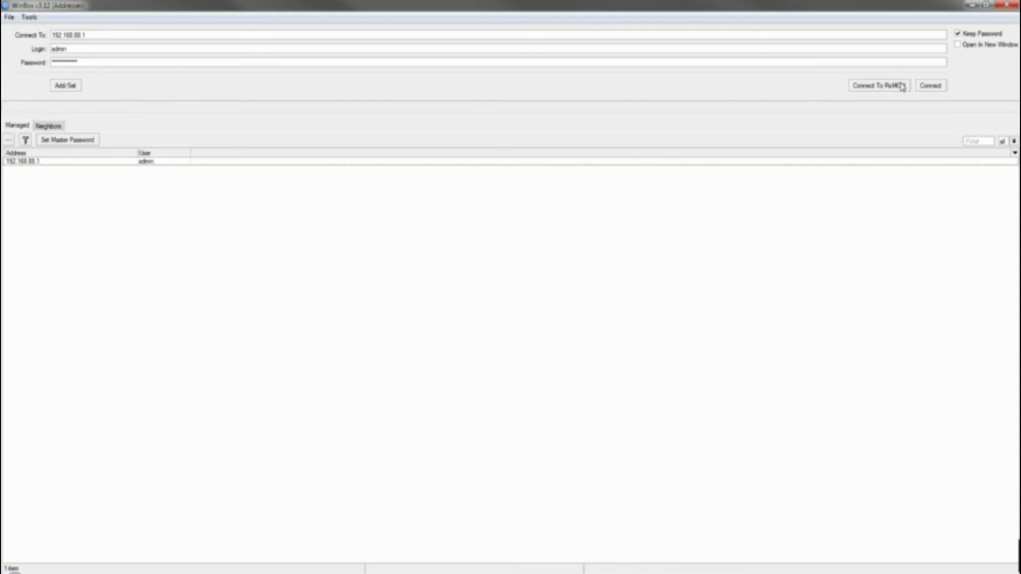
left_click(928, 88)
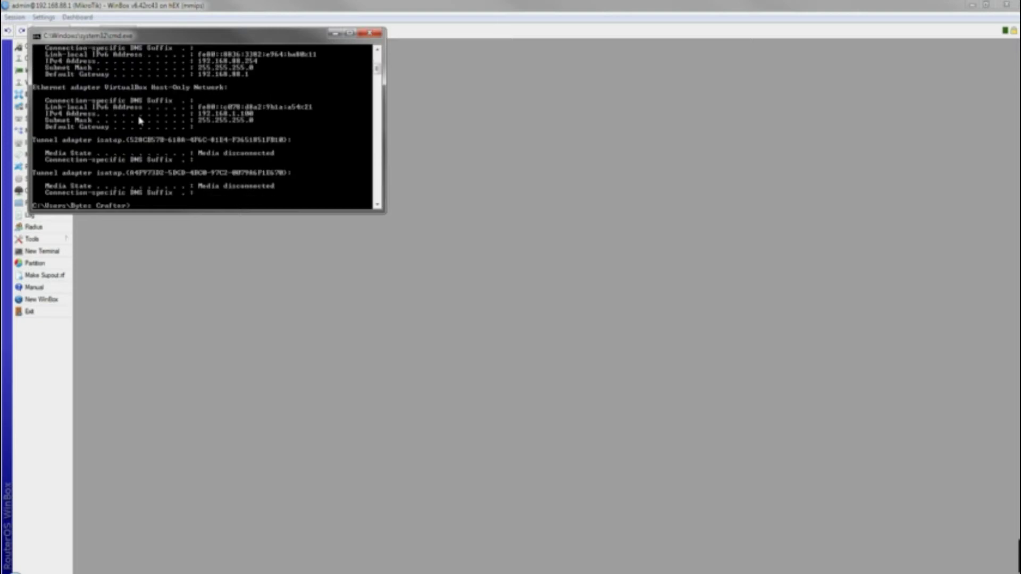
Review the ipconfig output (PC 192.168.88.254, gateway 192.168.88.1), then close Command Prompt
scroll(139, 121, "up", 2)
scroll(137, 127, "down", 1)
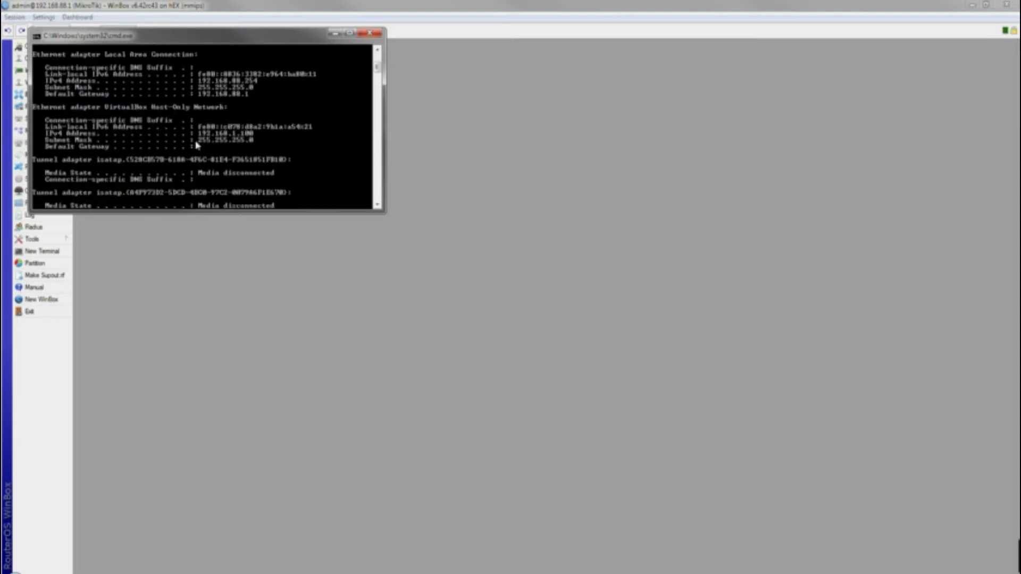
scroll(133, 91, "up", 2)
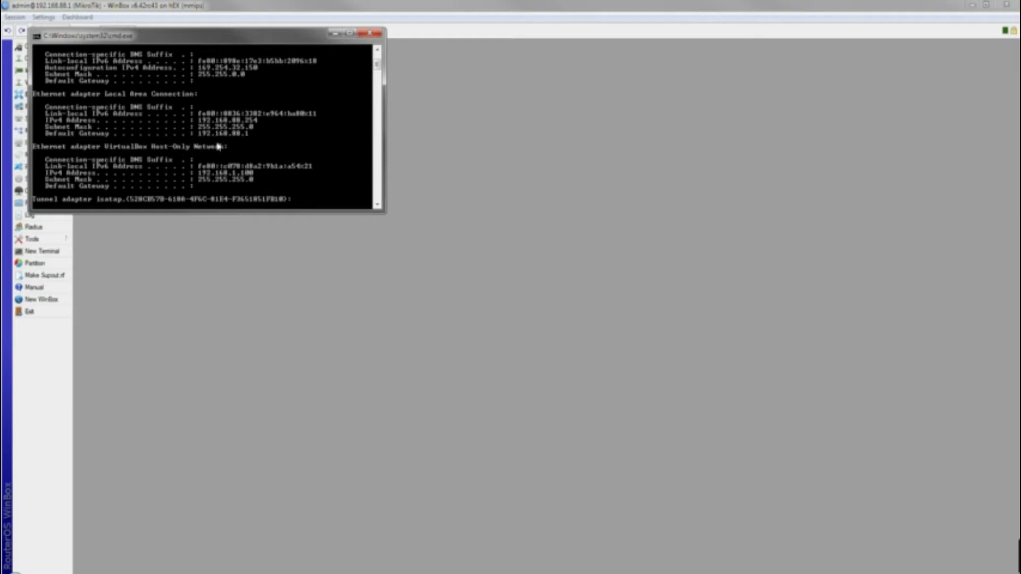
left_click(377, 37)
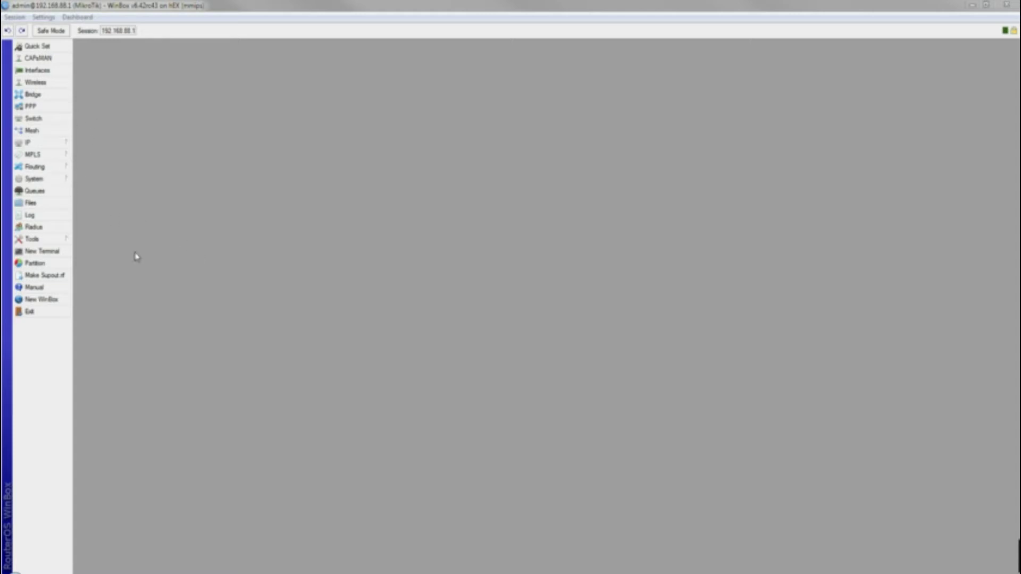
left_click(37, 46)
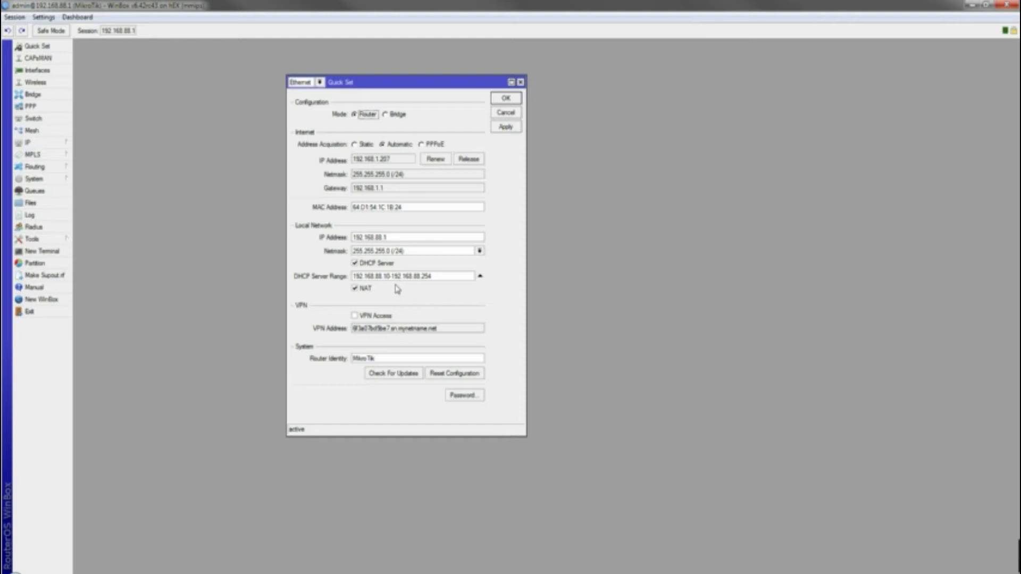
left_click(505, 99)
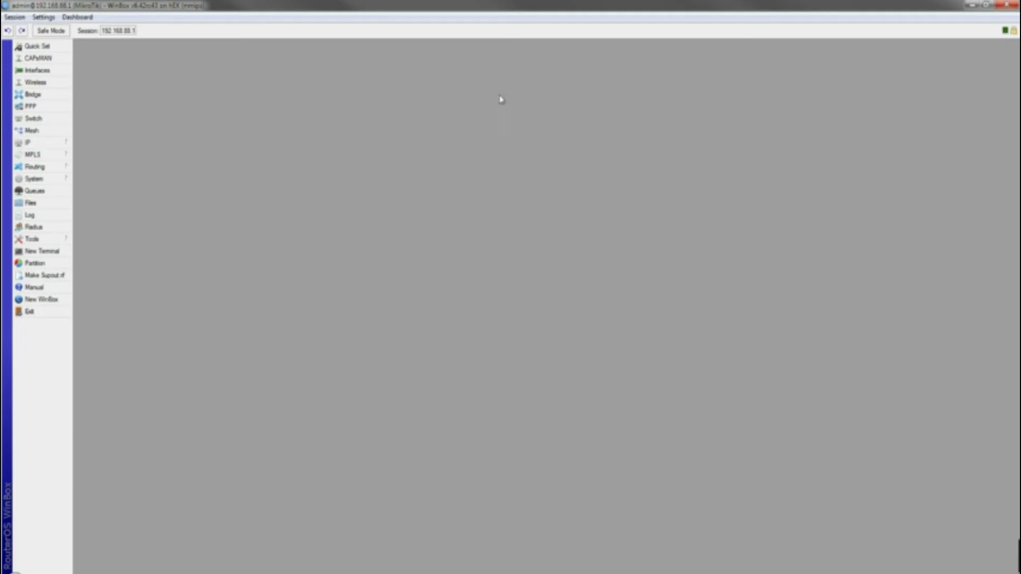
Go to Queues > Queue Types and add a new queue type
left_click(57, 195)
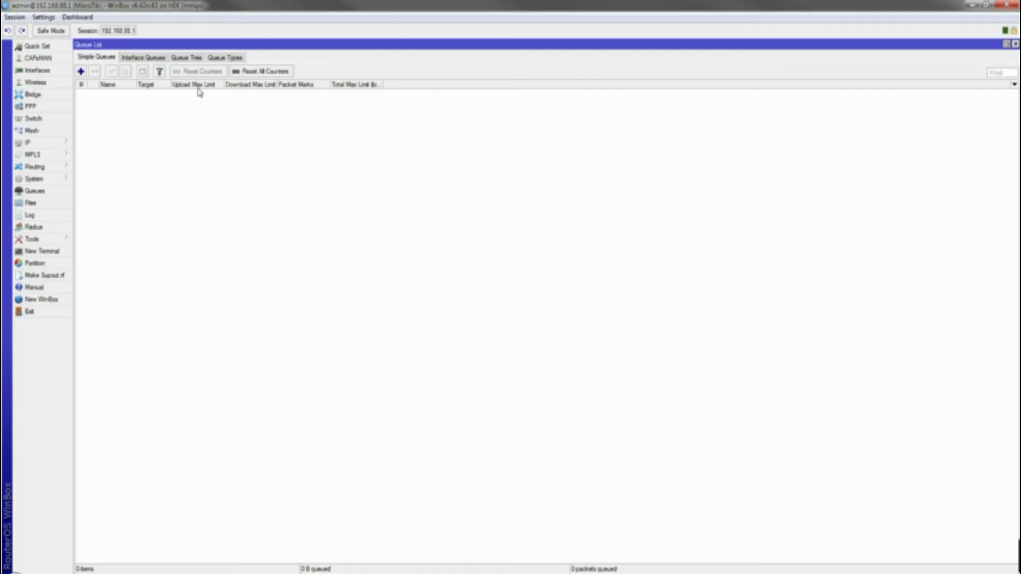
left_click(235, 59)
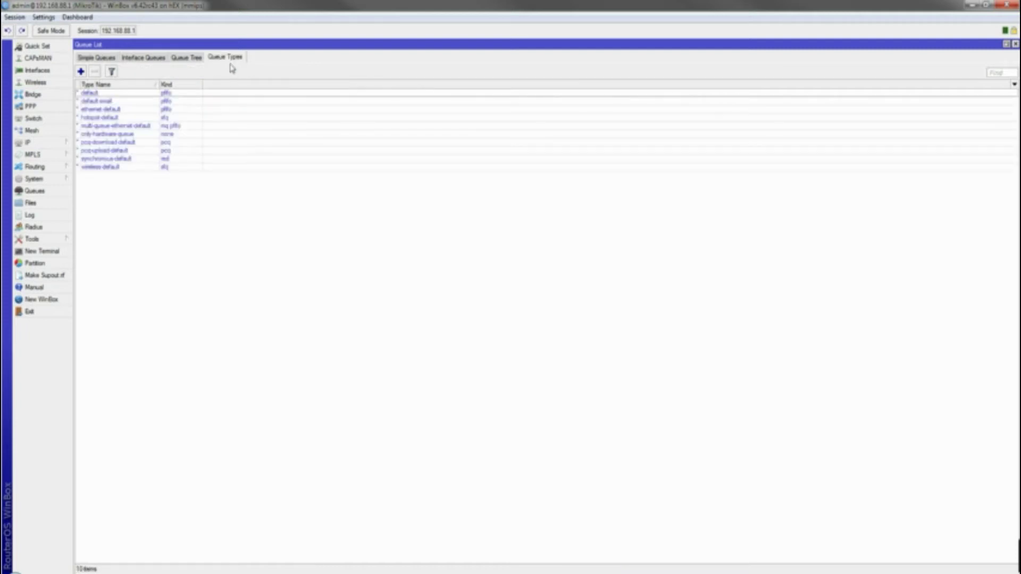
left_click(81, 71)
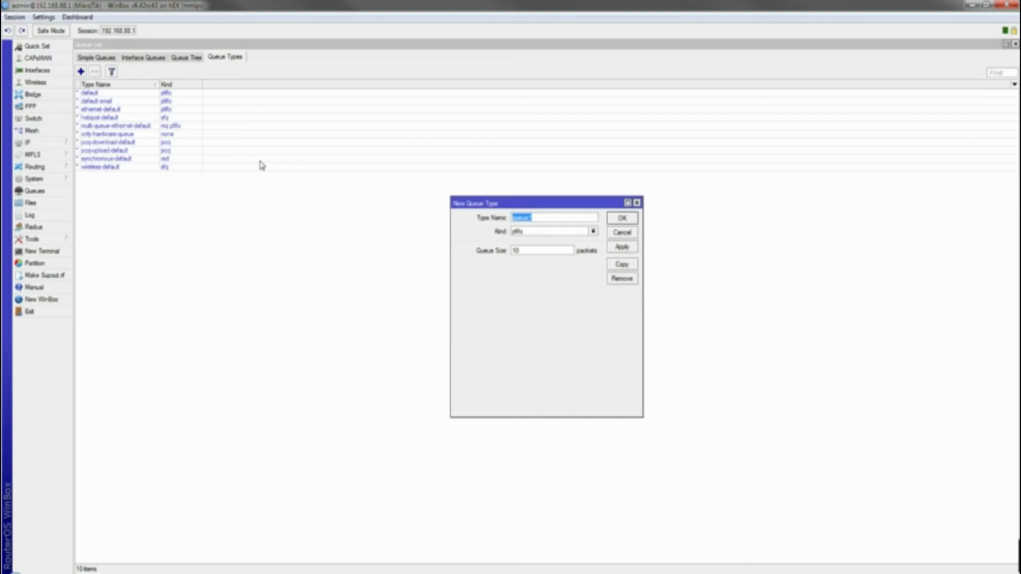
Rename the new queue type from queue1 to 3mb_upload
left_click(540, 218)
double_click(530, 217)
type("3m")
key("BackSpace")
key("BackSpace")
type("1m")
key("BackSpace")
key("BackSpace")
type("3mb_upload")
Set its kind to pcq with a 3000000 bits/s rate and apply
left_click(593, 232)
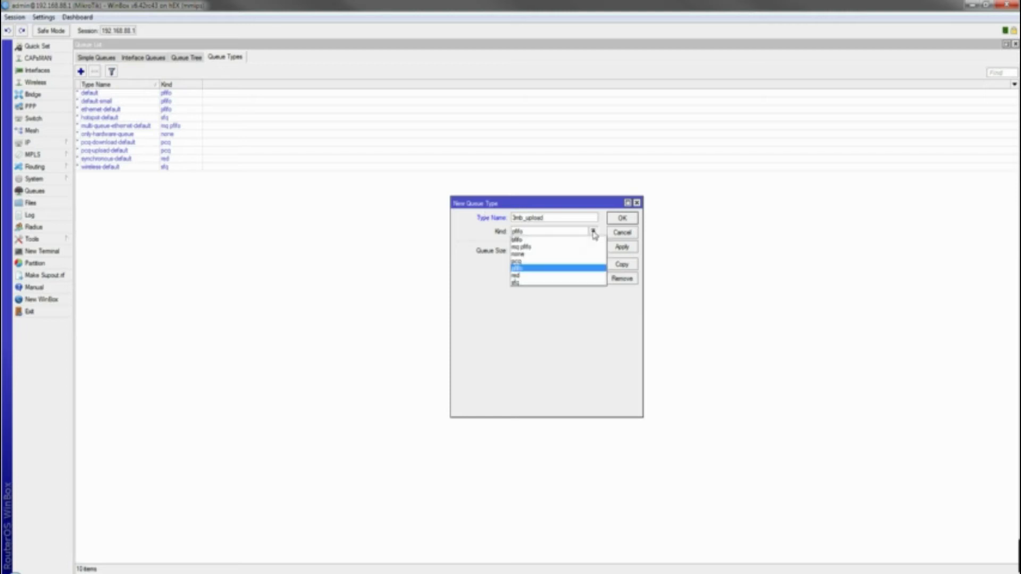
left_click(558, 264)
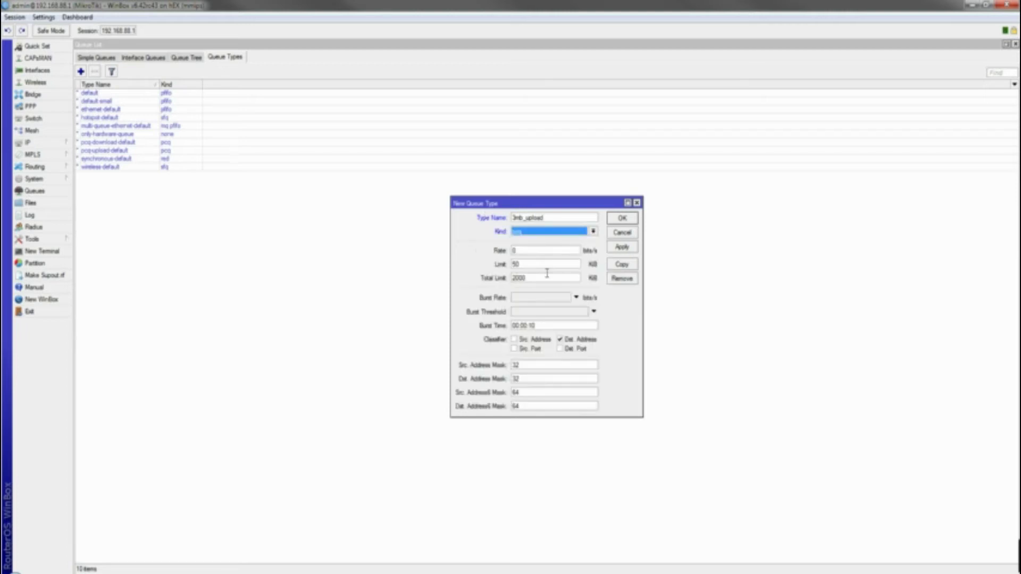
left_click(527, 250)
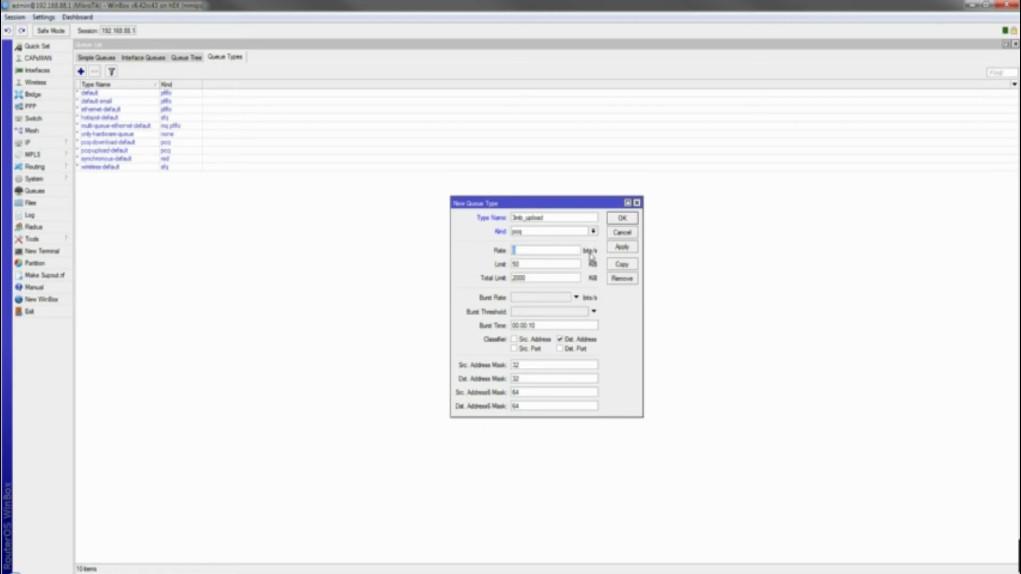
type("3")
key("BackSpace")
type("3000000")
left_click_drag(550, 249, 526, 250)
left_click(517, 253)
left_click(621, 249)
Close the 3mb_upload dialog and start another queue type named 3mb_download
left_click(621, 218)
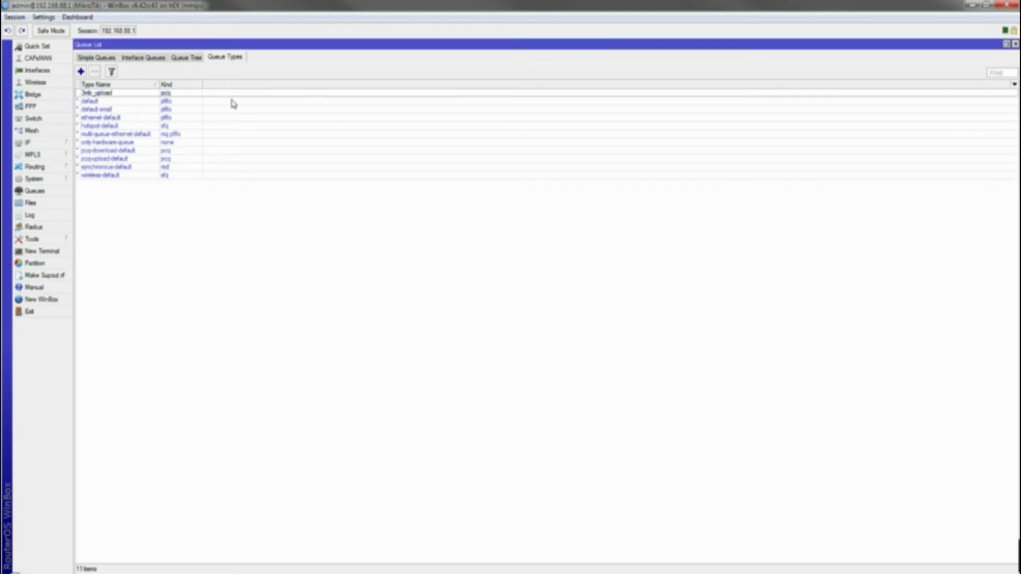
left_click(104, 96)
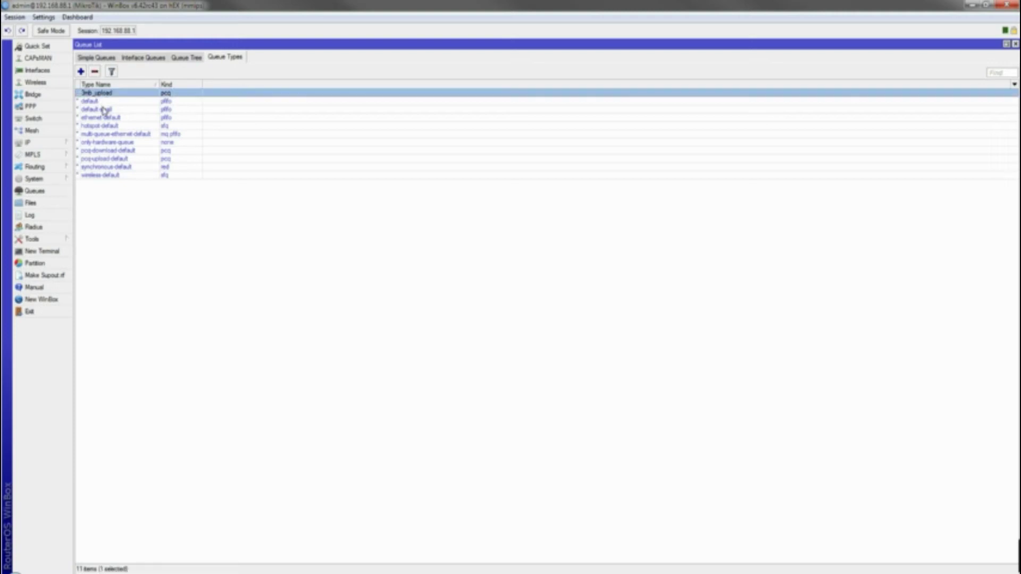
left_click(81, 71)
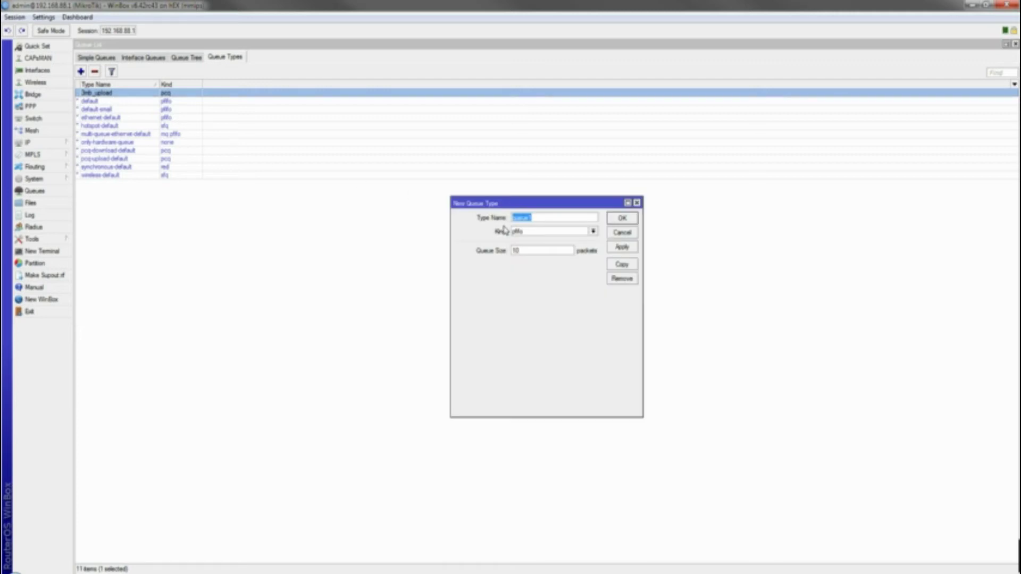
type("3mb_download")
Make 3mb_download a pcq type at 3M, classified by source instead of destination address, and save
left_click(592, 232)
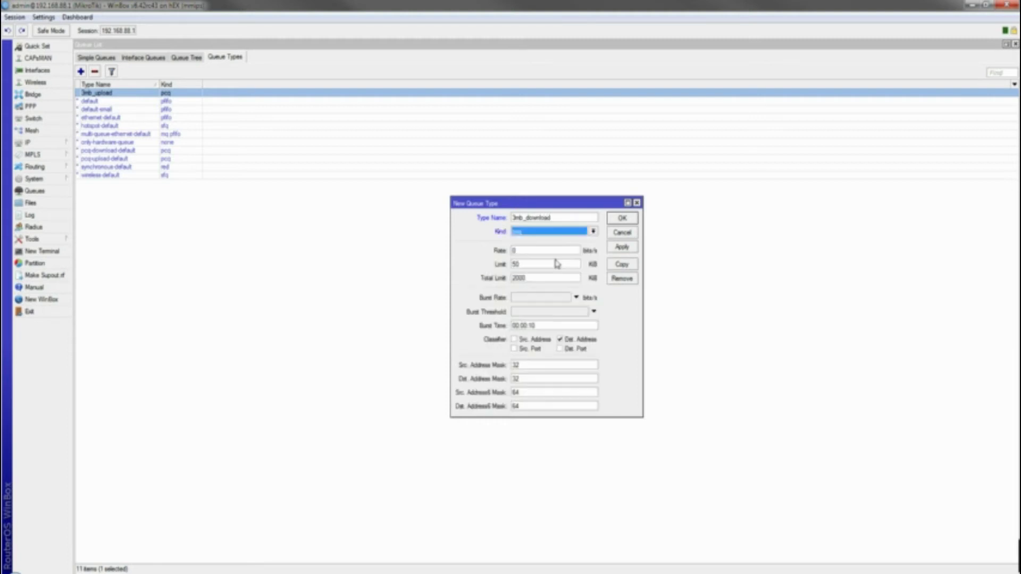
left_click(548, 251)
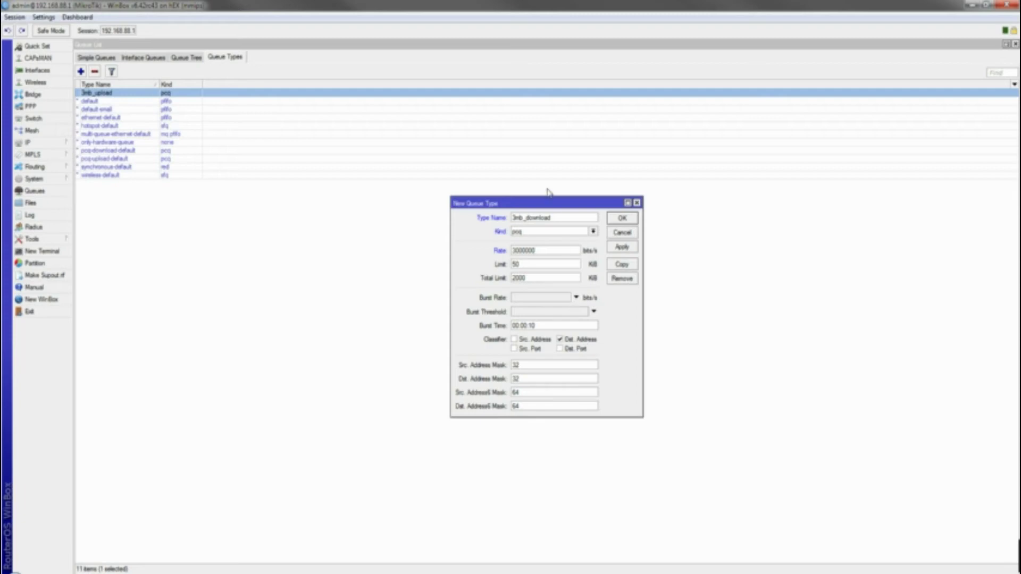
left_click(536, 340)
left_click(565, 340)
left_click(619, 249)
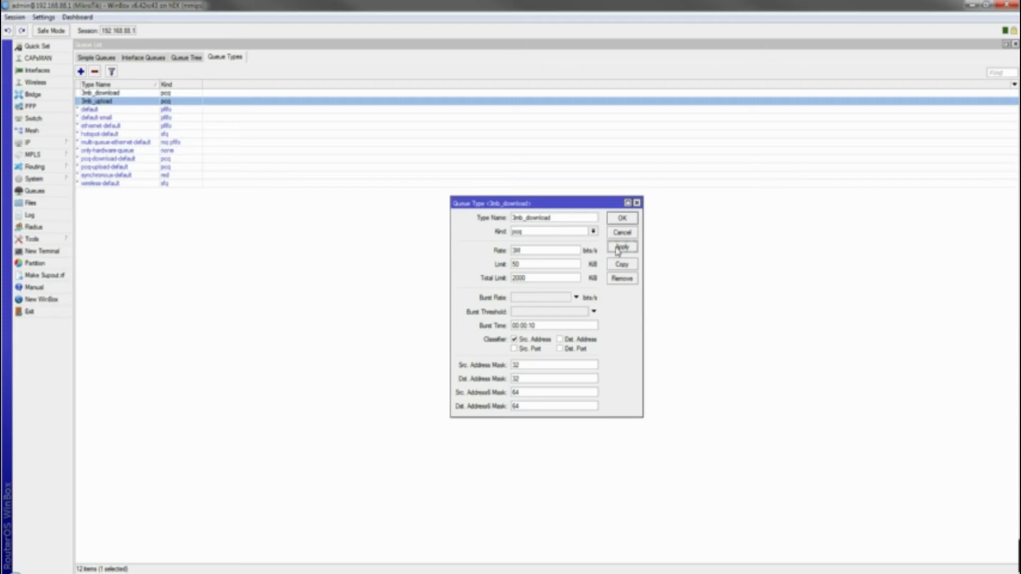
left_click(626, 221)
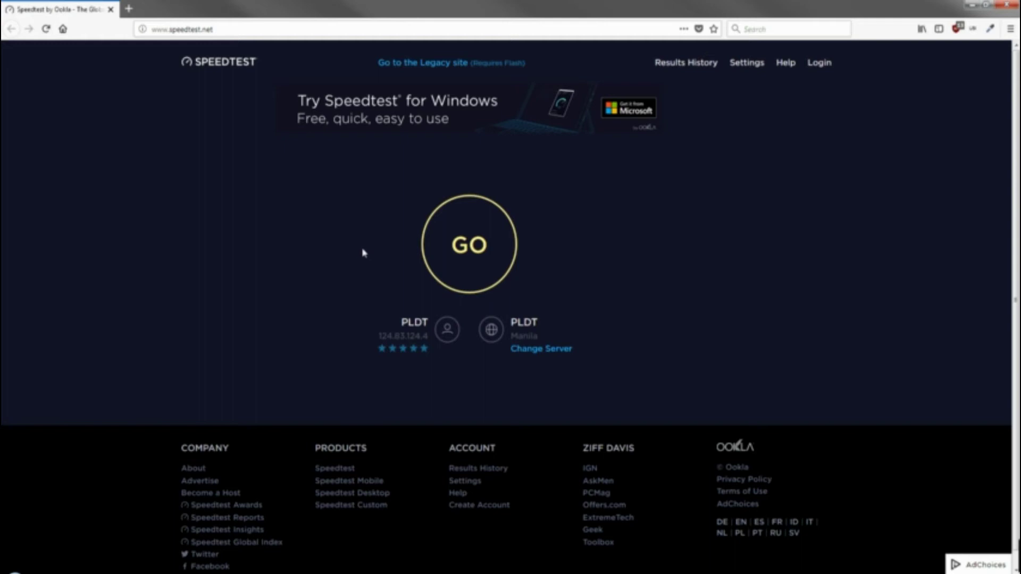
Run a Speedtest, getting 2 ms ping, 49.67 Mbps download and 99.66 Mbps upload
left_click(461, 243)
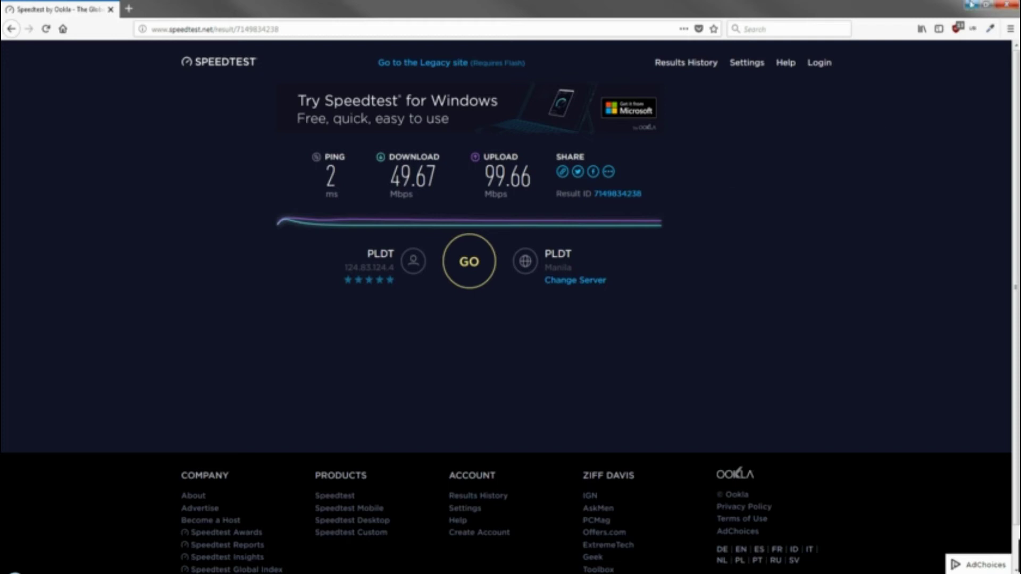
Minimize Firefox and show WinBox's empty Simple Queues list
left_click(971, 5)
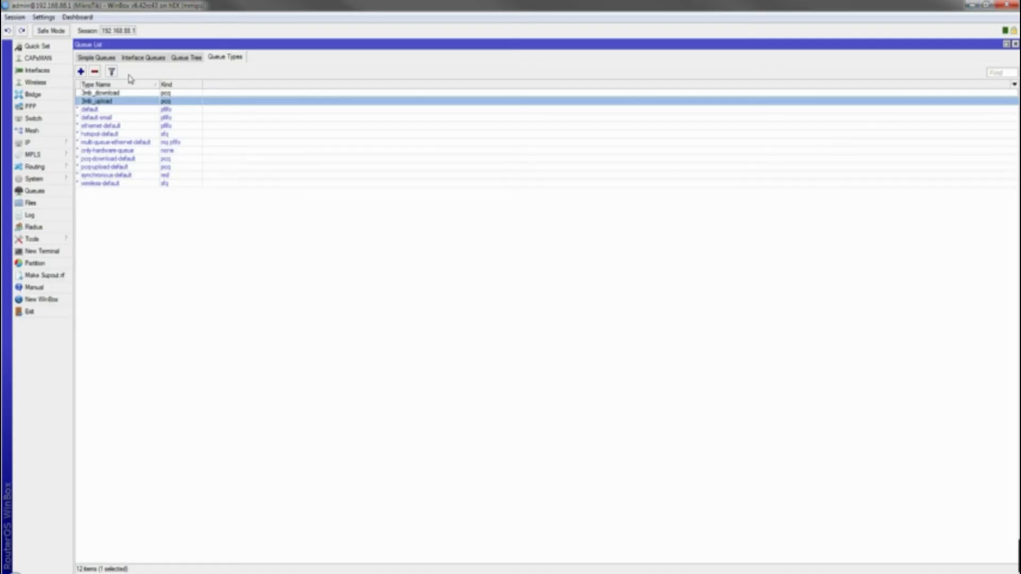
left_click(101, 59)
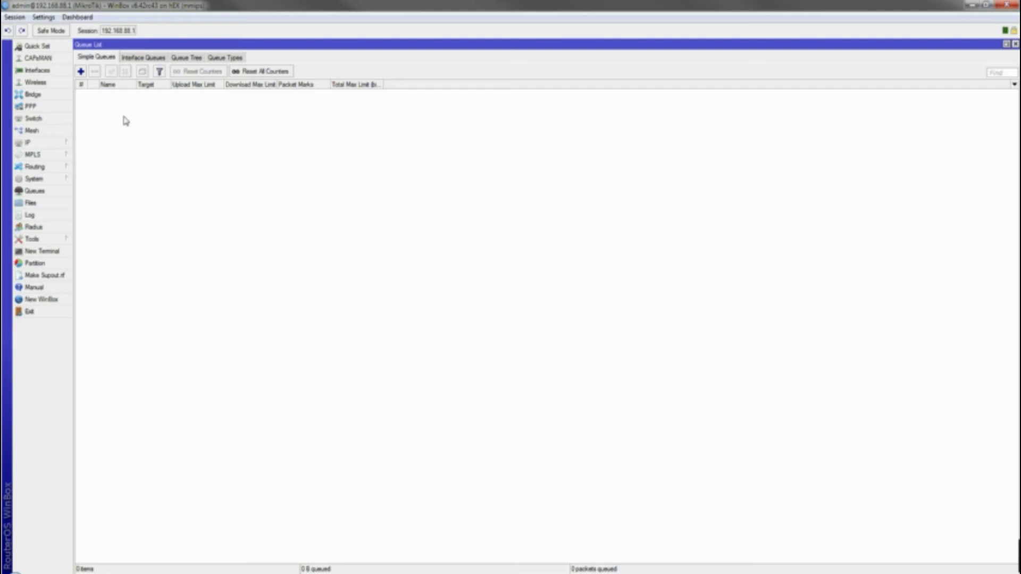
Add a simple queue named 3U-3D_Connection and select its 0.0.0.0/0 target for replacement
left_click(82, 72)
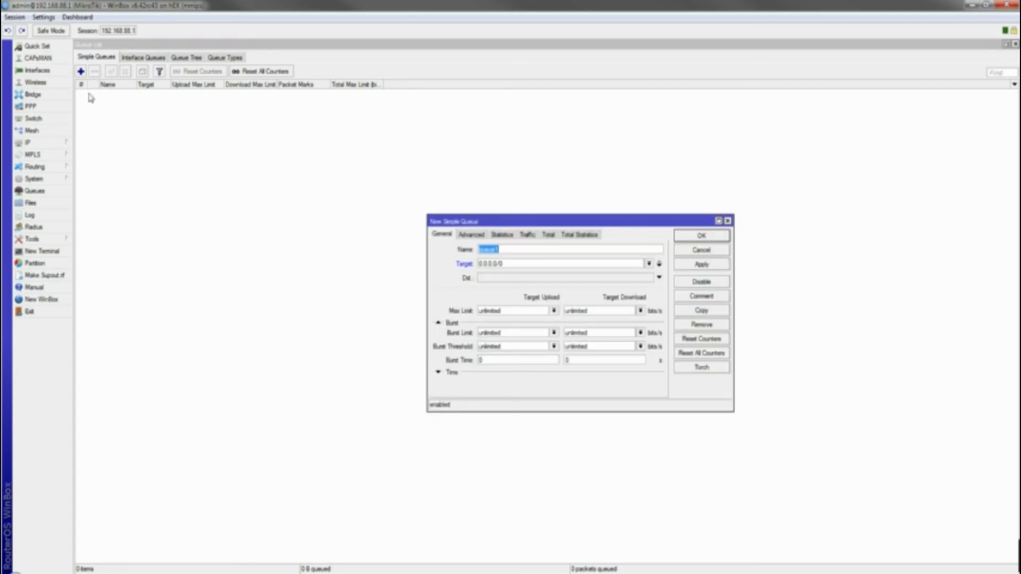
left_click(502, 249)
double_click(515, 248)
type("3")
type("MB")
type("_Connec")
type("tion")
left_click(488, 249)
key("BackSpace")
key("BackSpace")
type("UI3D")
left_click(550, 265)
left_click_drag(536, 266, 447, 272)
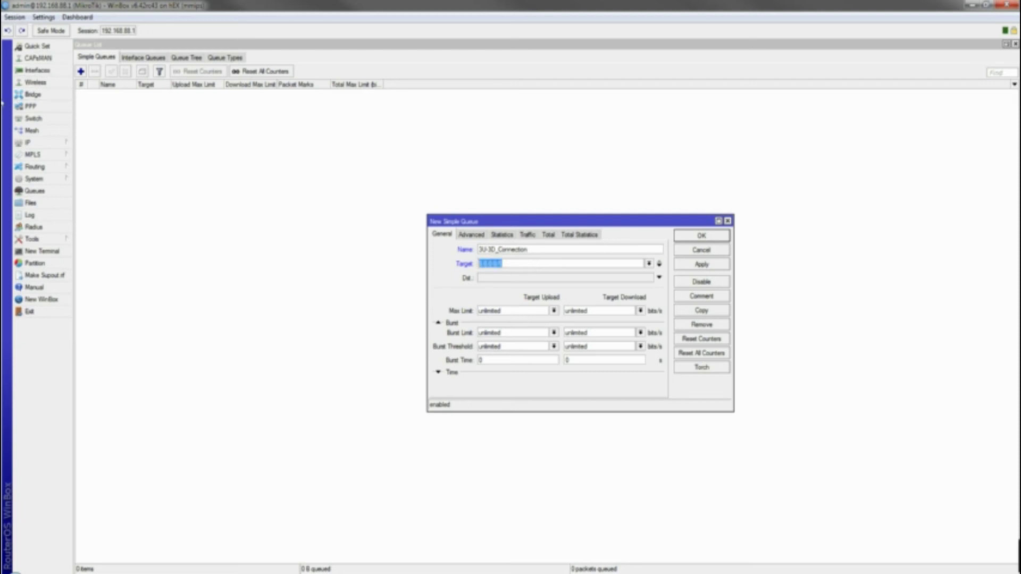
Copy the LAN address 192.168.88.1 from Quick Set and move that window aside
left_click(43, 49)
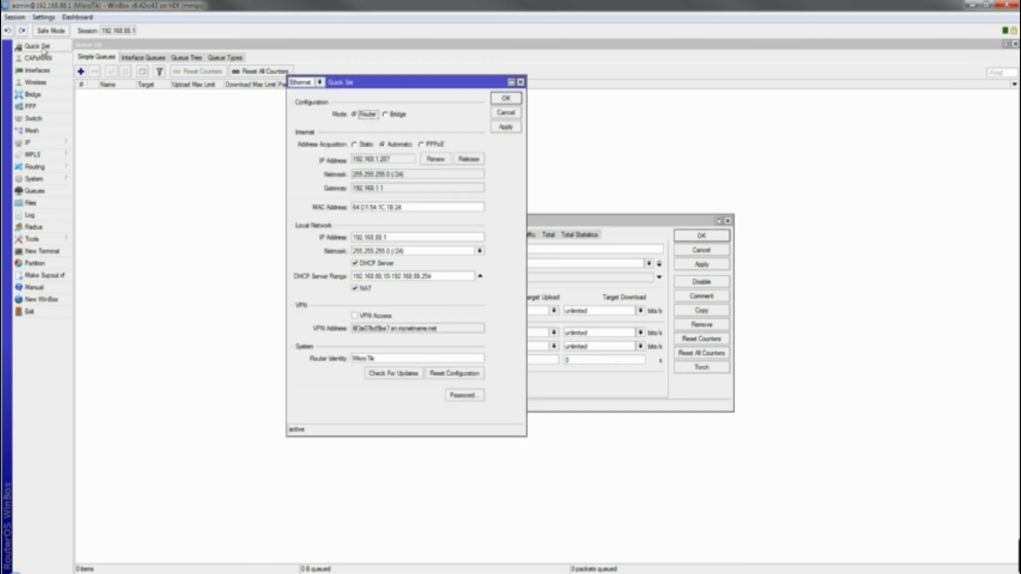
double_click(396, 237)
key("ctrl+c")
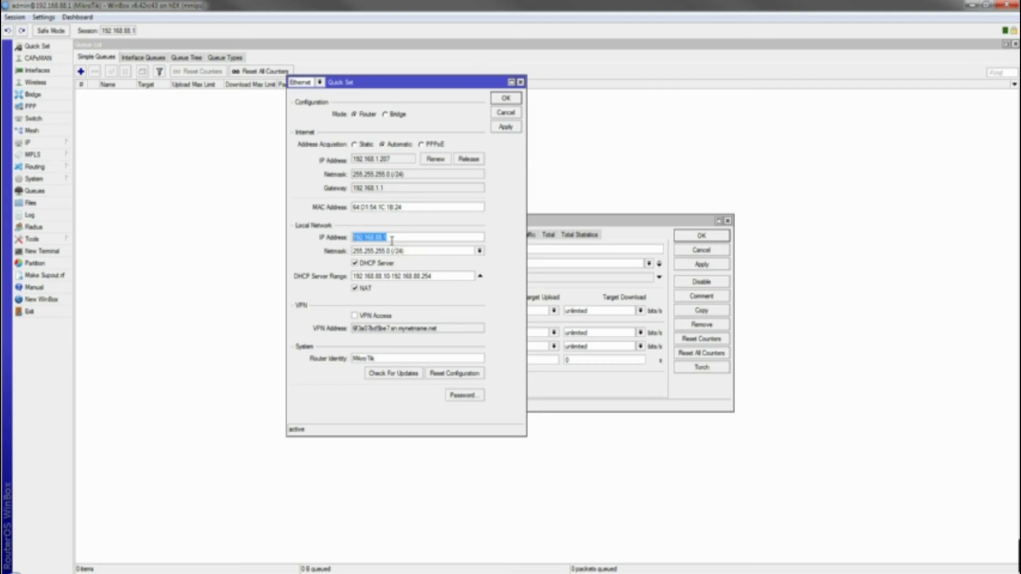
left_click_drag(418, 80, 246, 142)
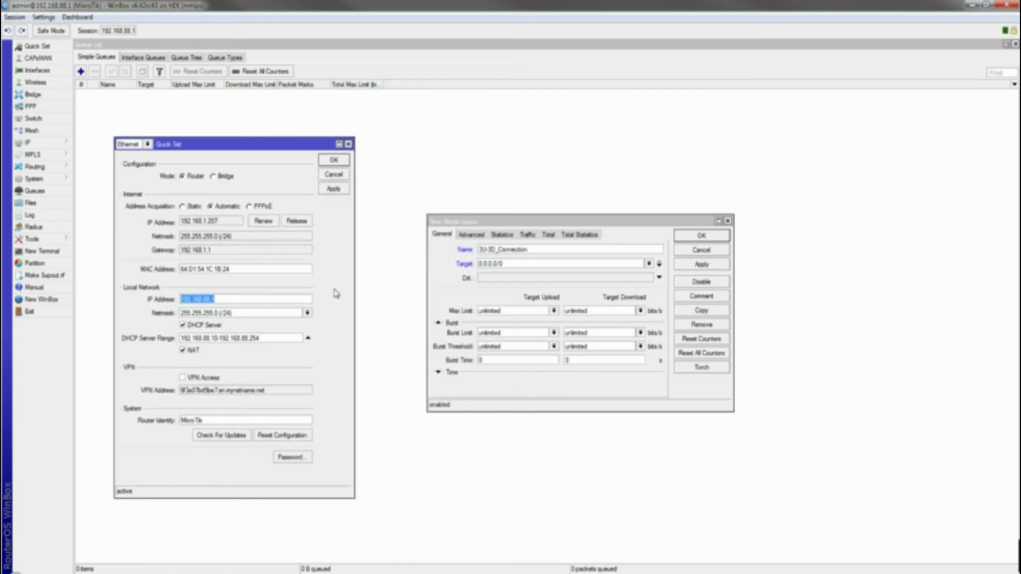
Paste 192.168.88.1 into the queue's Target and change it to 192.168.88.0/24
left_click(453, 265)
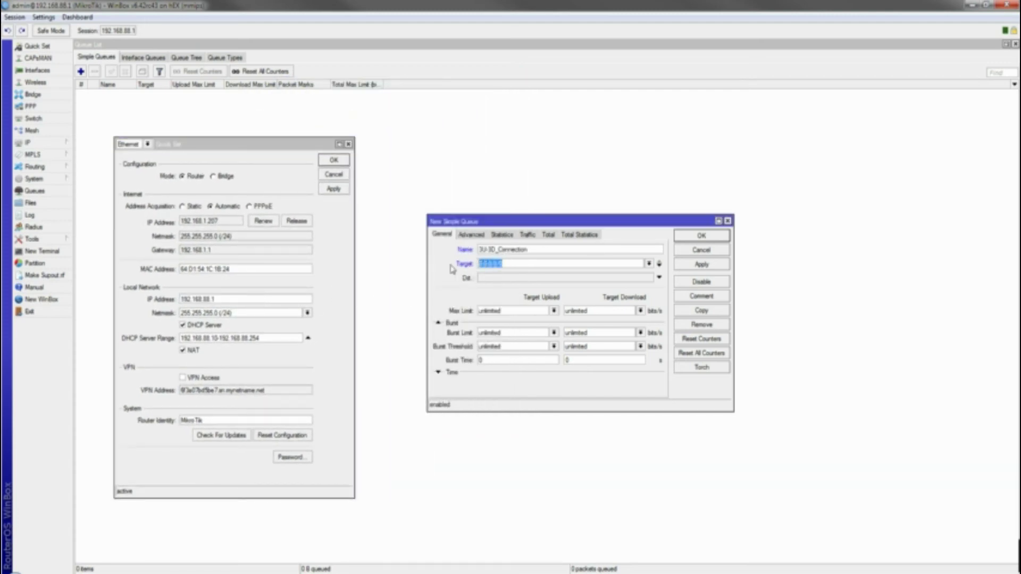
key("ctrl+v")
key("BackSpace")
type("0/24")
left_click_drag(538, 264, 468, 256)
left_click(504, 261)
left_click(504, 263)
left_click_drag(520, 222, 508, 216)
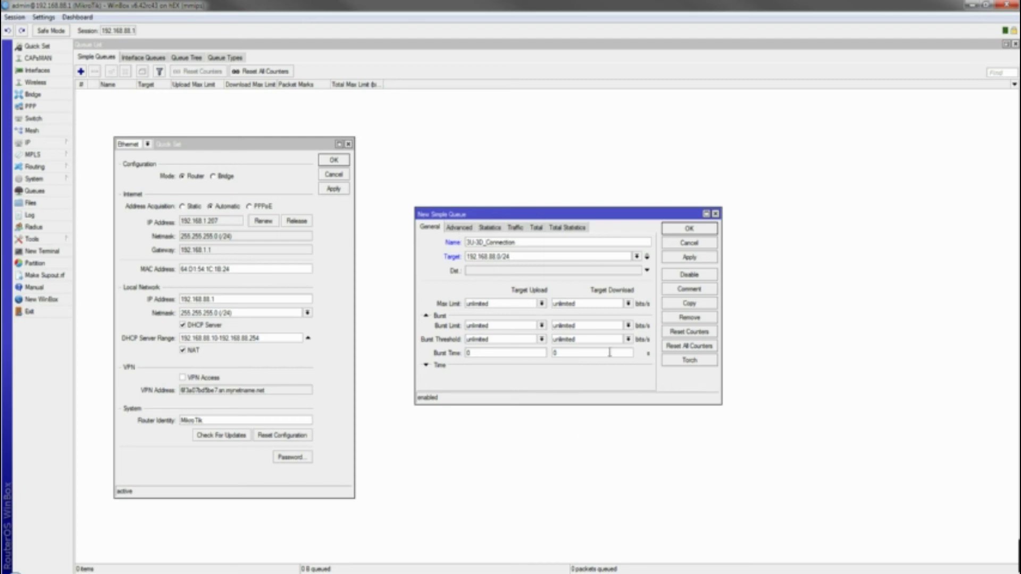
Set the queue's upload type to 3mb_upload and its download type to 3mb_download
left_click(458, 228)
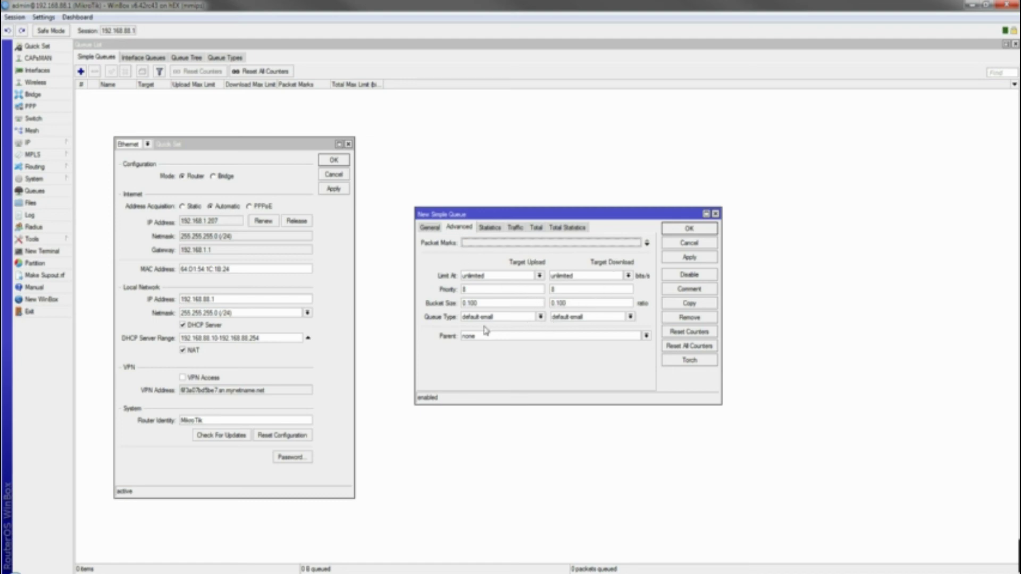
left_click(540, 318)
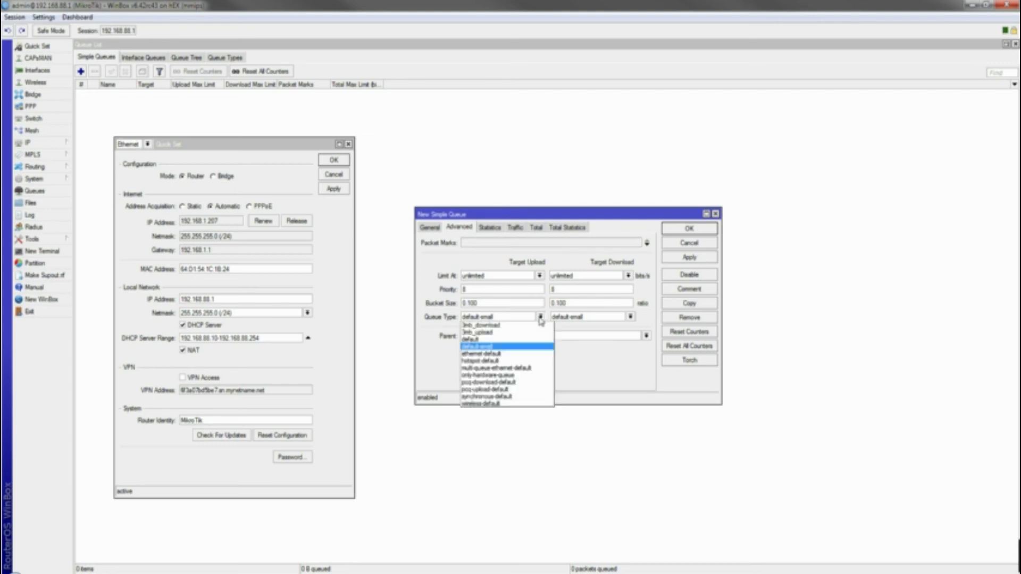
left_click(488, 332)
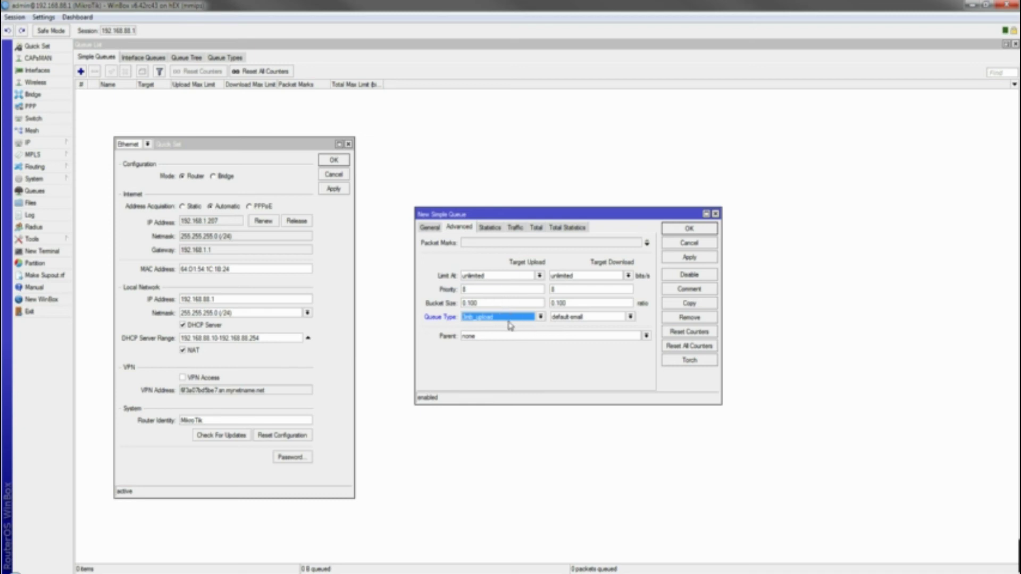
left_click(625, 317)
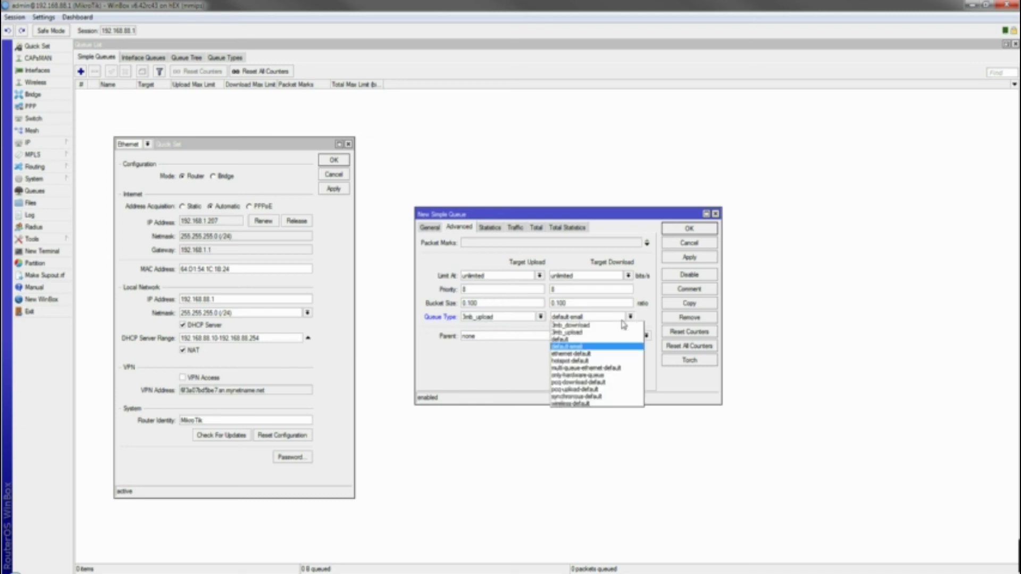
left_click(606, 325)
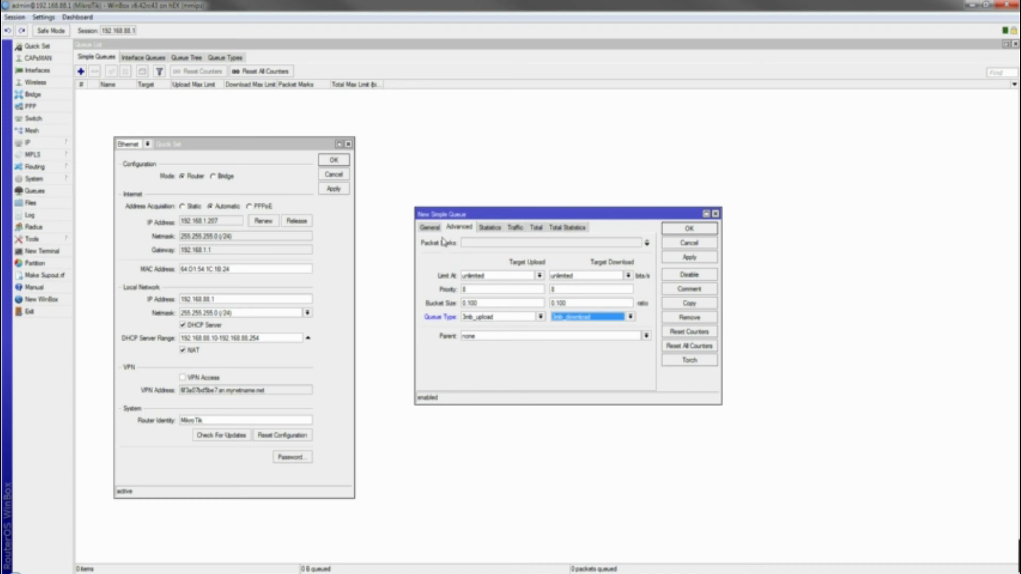
left_click(425, 231)
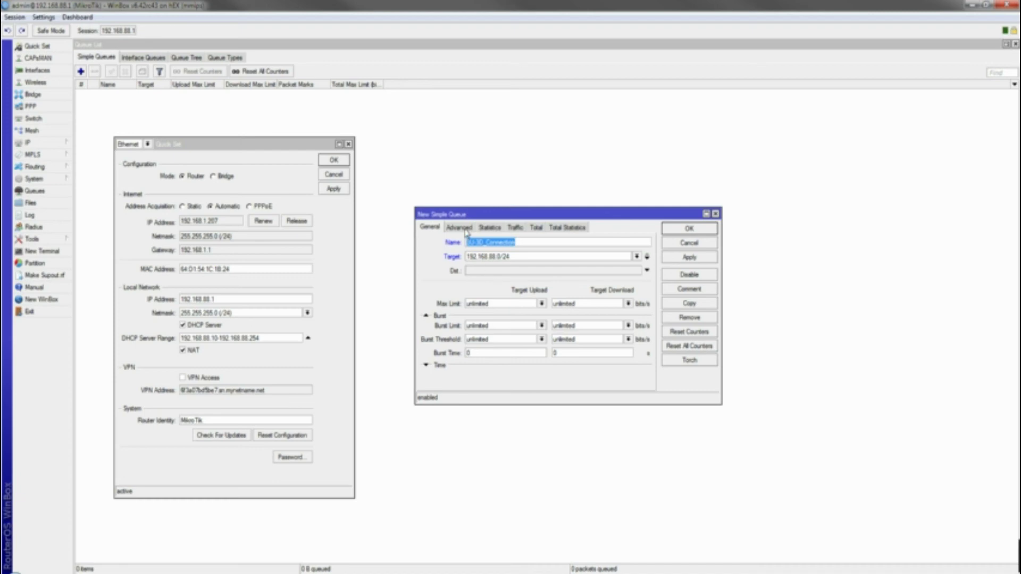
Review the queue's Statistics, Traffic, Total and Total Statistics tabs
left_click(462, 228)
left_click(488, 228)
left_click(515, 228)
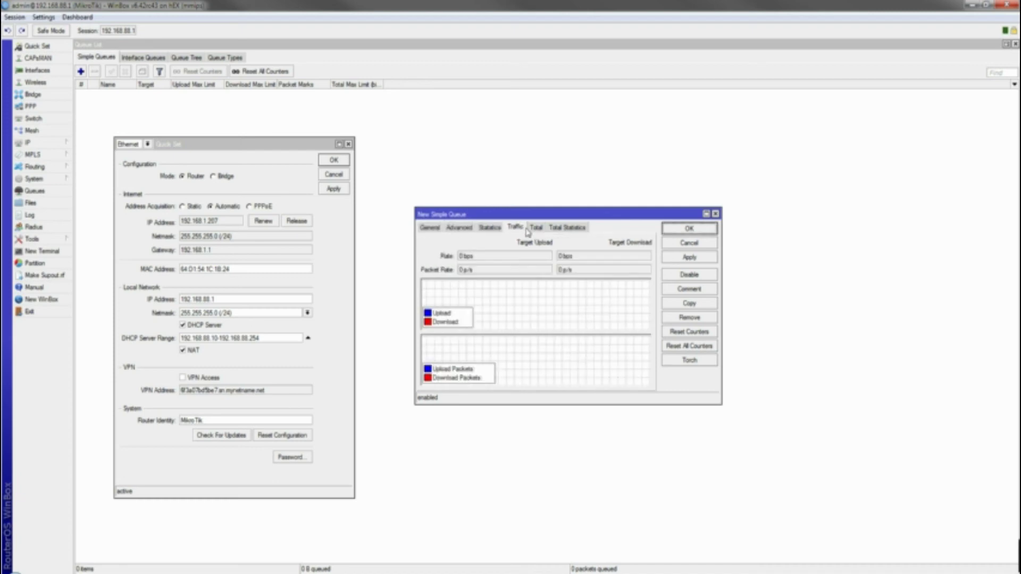
left_click(536, 228)
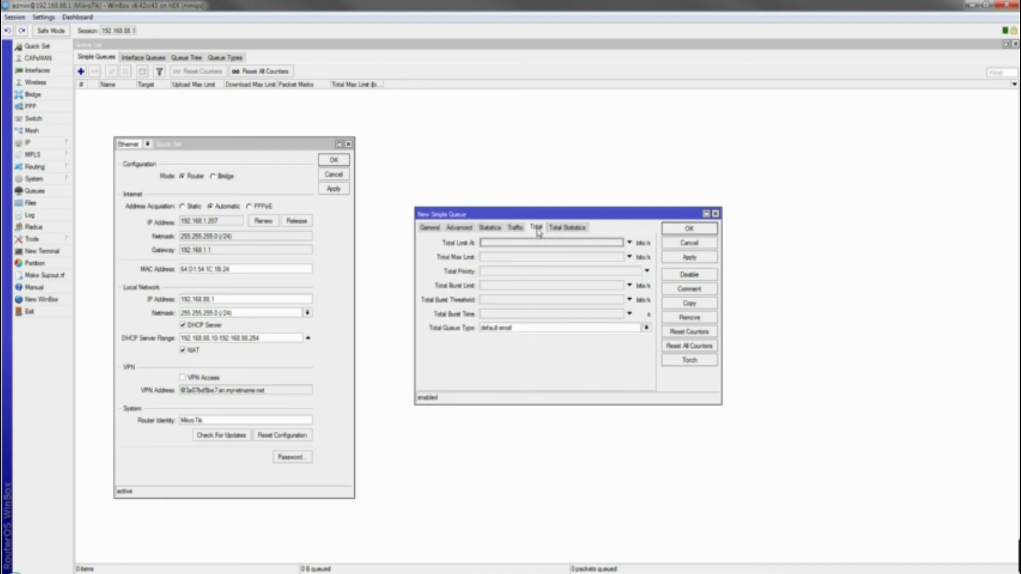
left_click(573, 228)
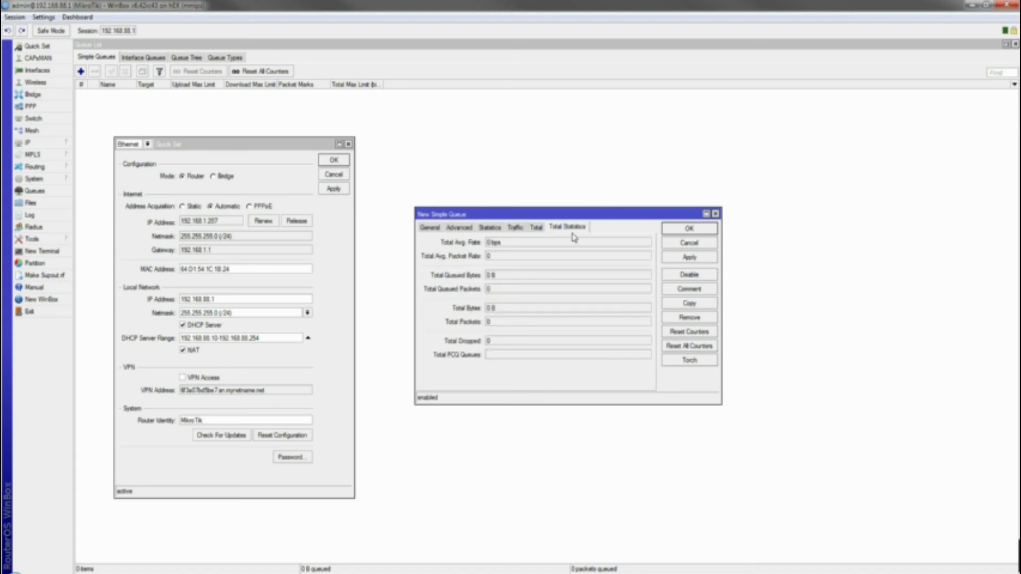
left_click(534, 230)
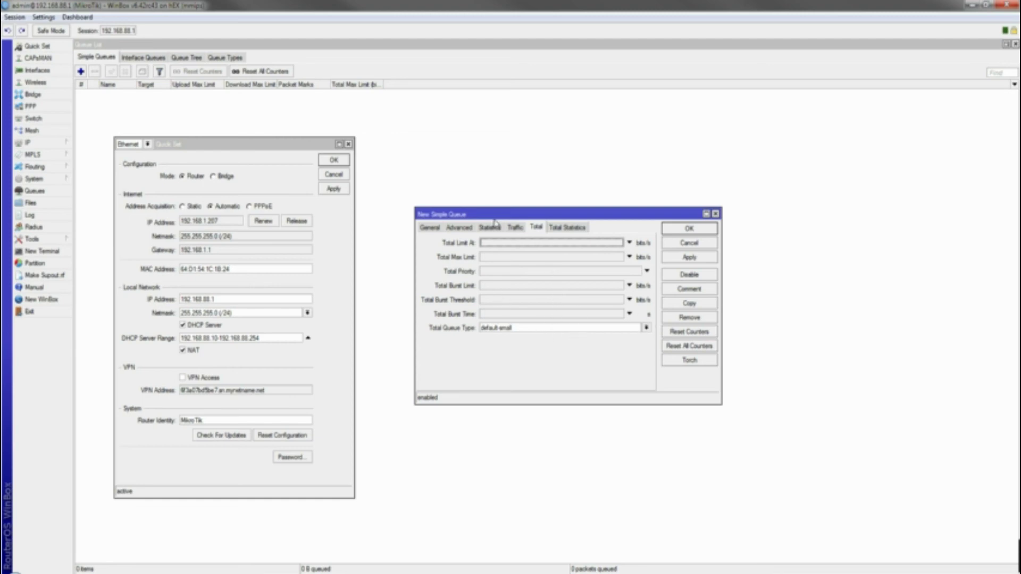
Apply and save the 3U-3D_Connection queue, then widen the Name column to show it
left_click(682, 261)
left_click(689, 228)
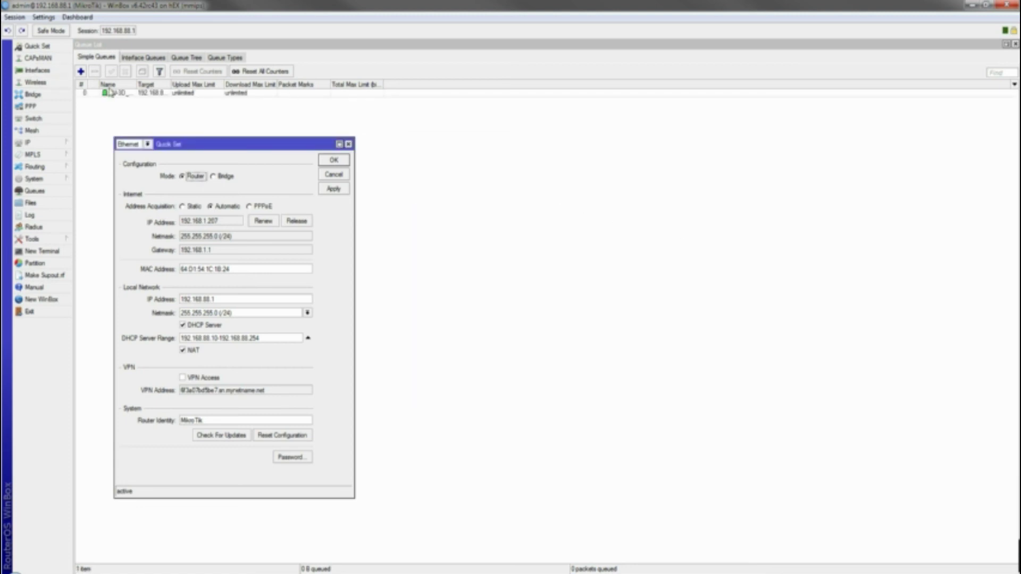
left_click_drag(135, 84, 227, 84)
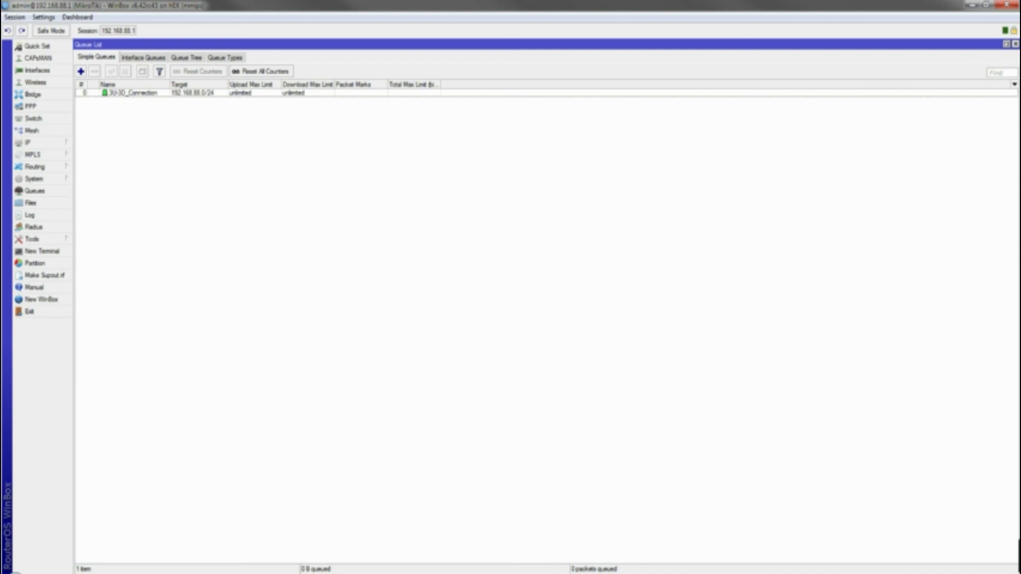
Reload the Speedtest page in Firefox and start a new speed test
left_click(92, 567)
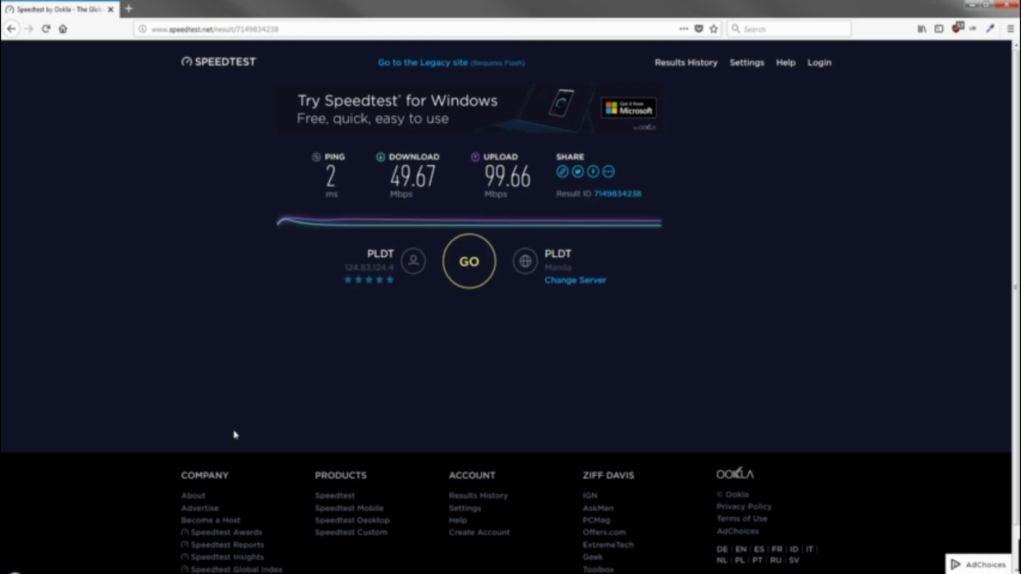
right_click(198, 295)
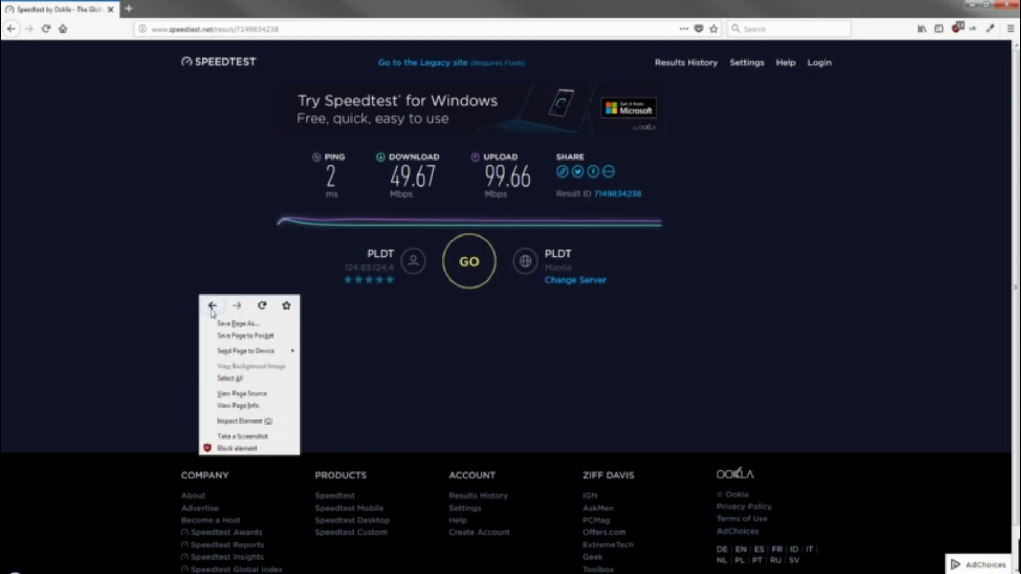
left_click(261, 311)
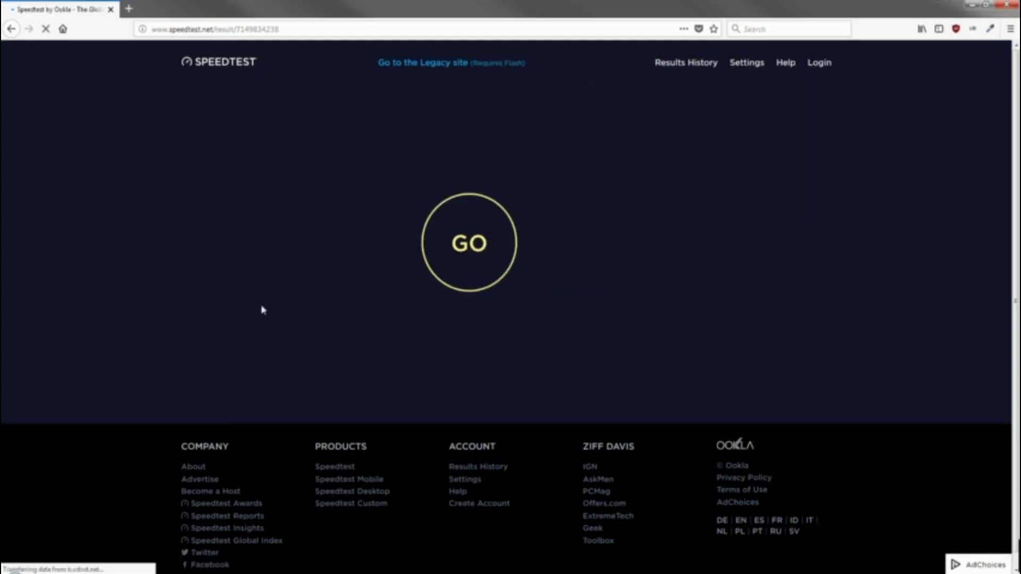
left_click(475, 230)
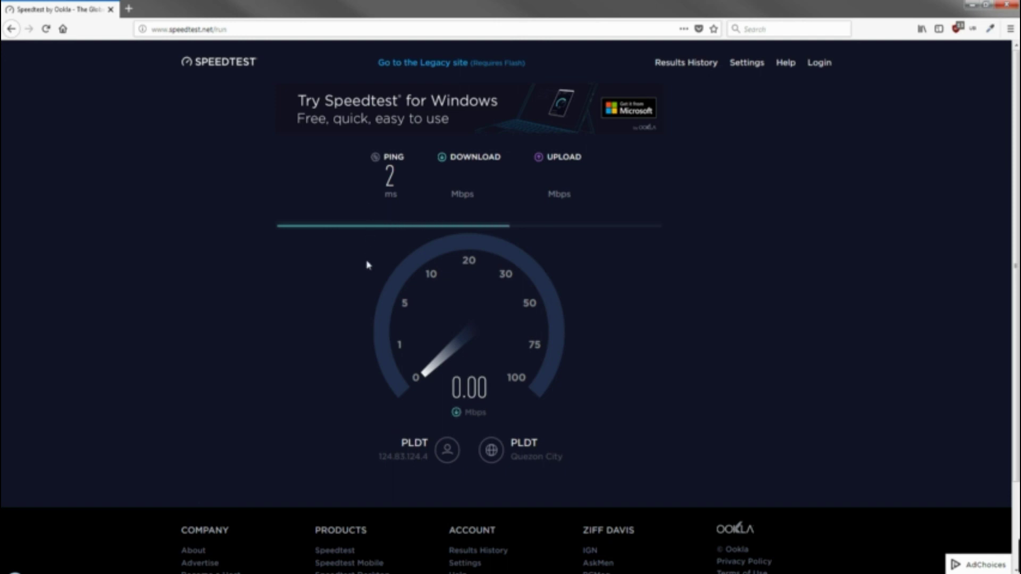
After the download error, reload the page and start the test again
right_click(214, 185)
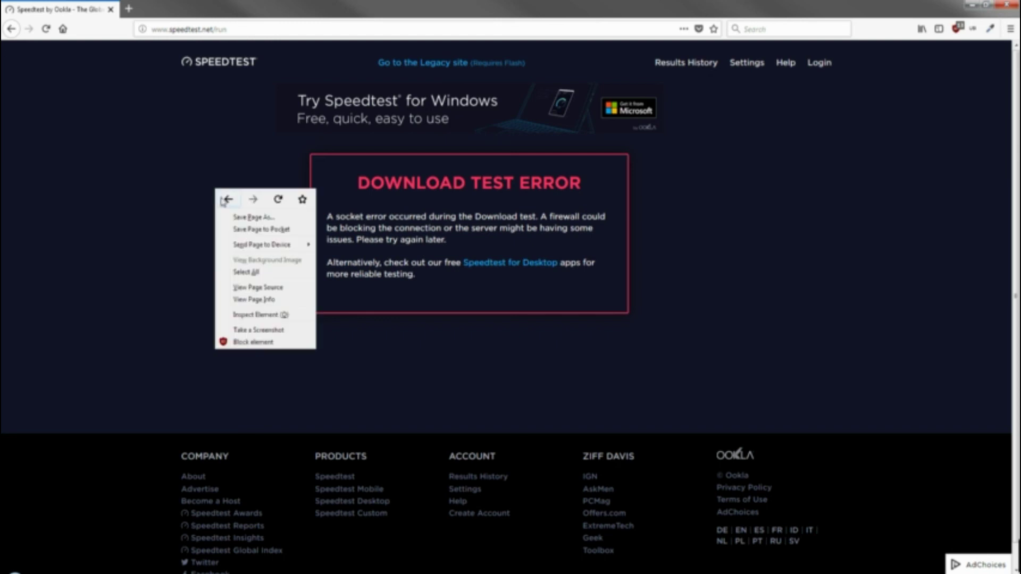
left_click(277, 204)
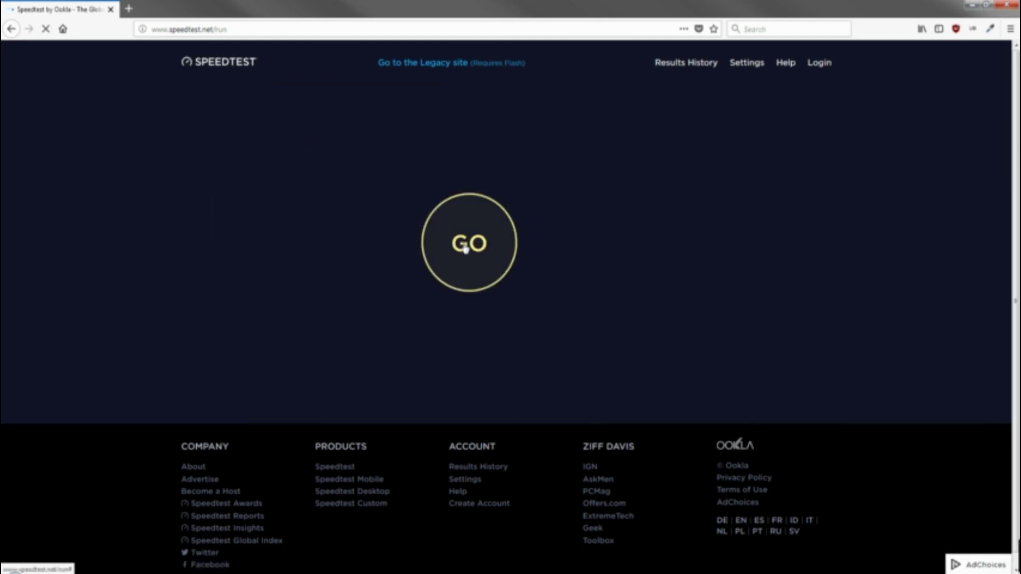
left_click(464, 246)
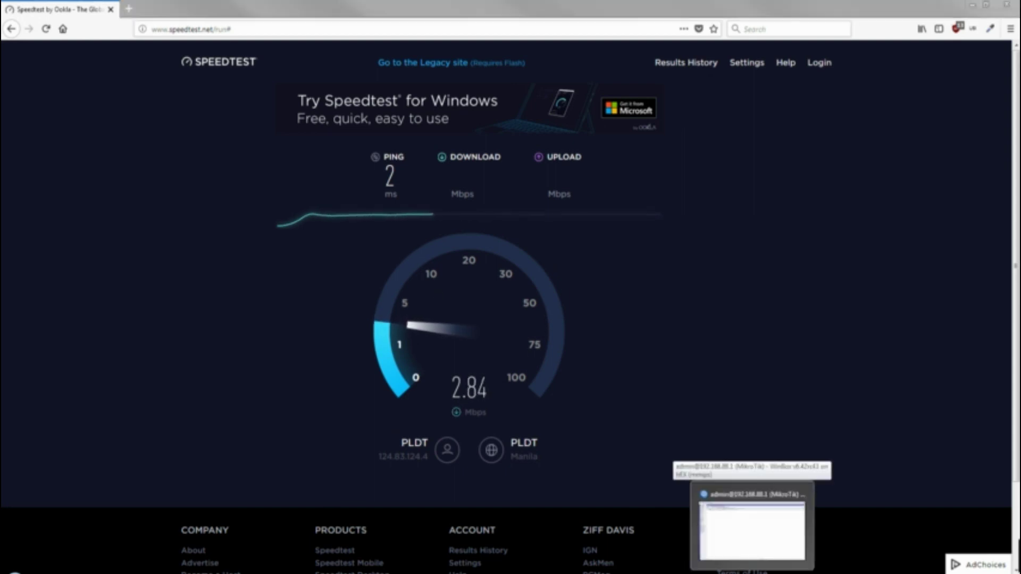
left_click(760, 526)
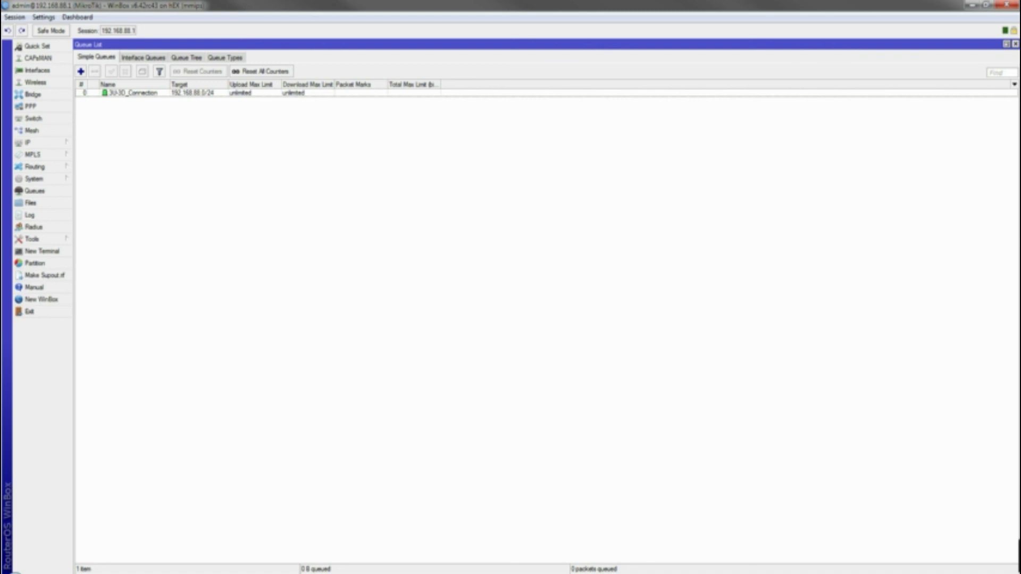
left_click(251, 94)
right_click(252, 94)
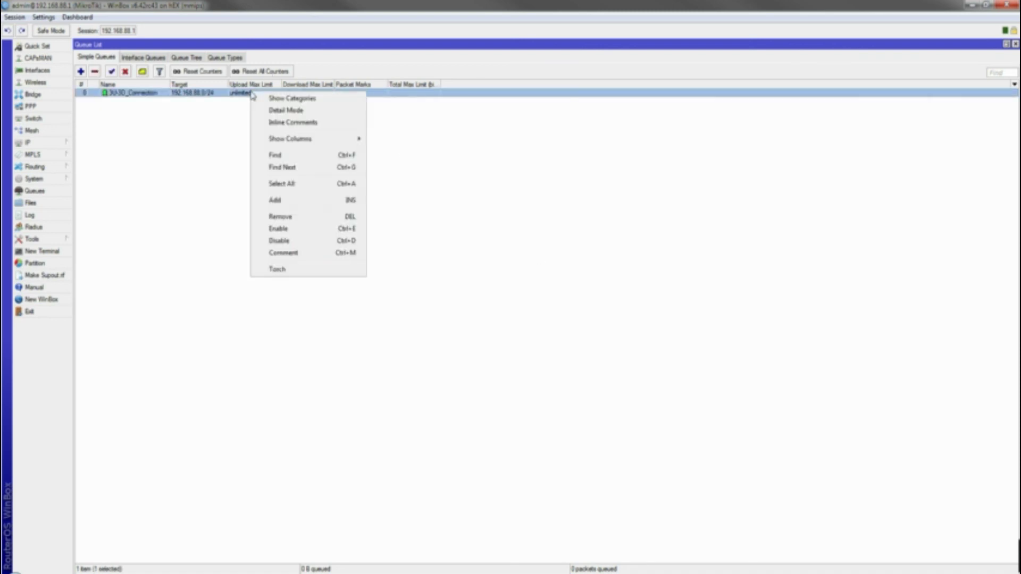
left_click(220, 96)
double_click(220, 95)
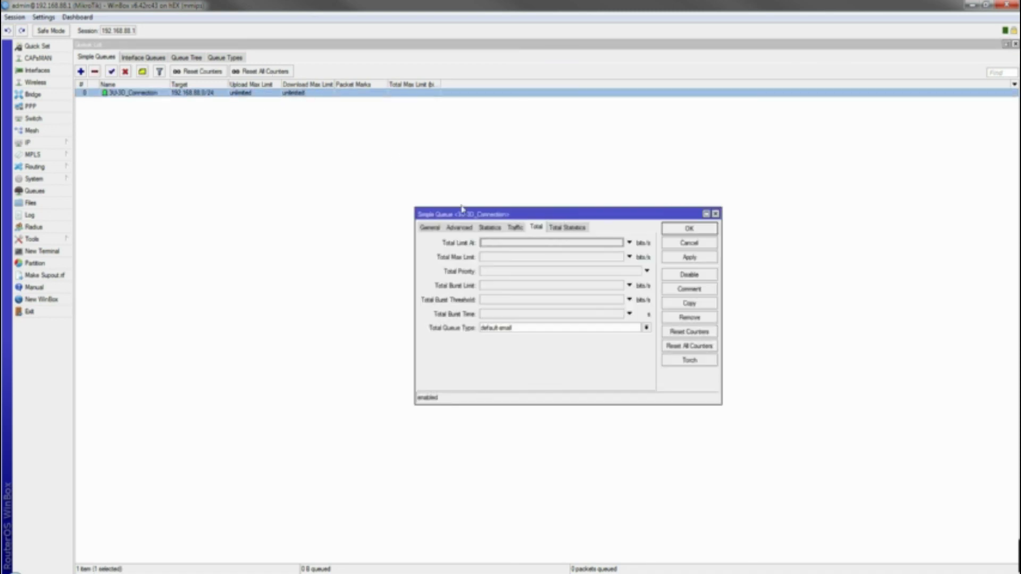
left_click(489, 228)
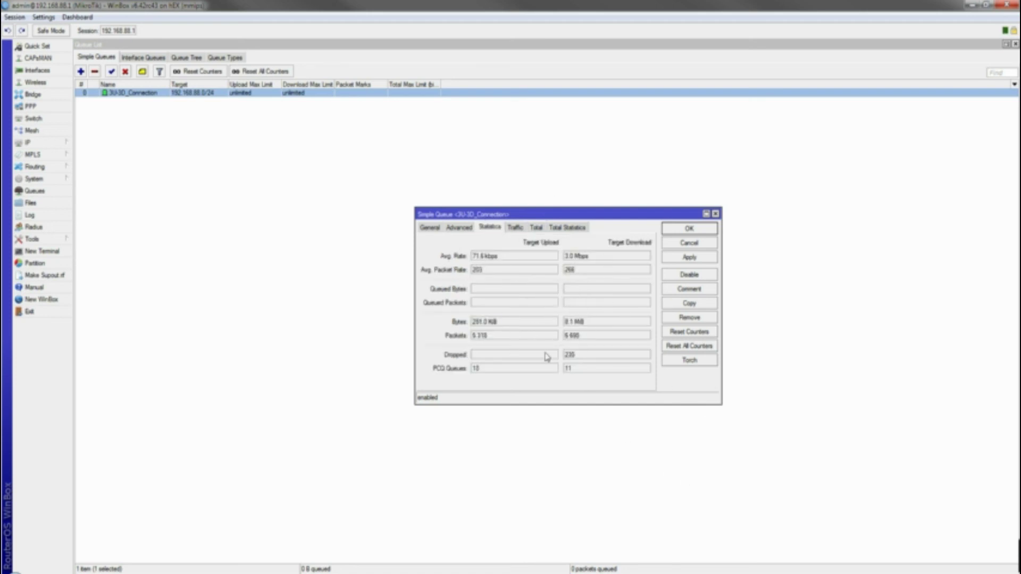
key("alt+Tab")
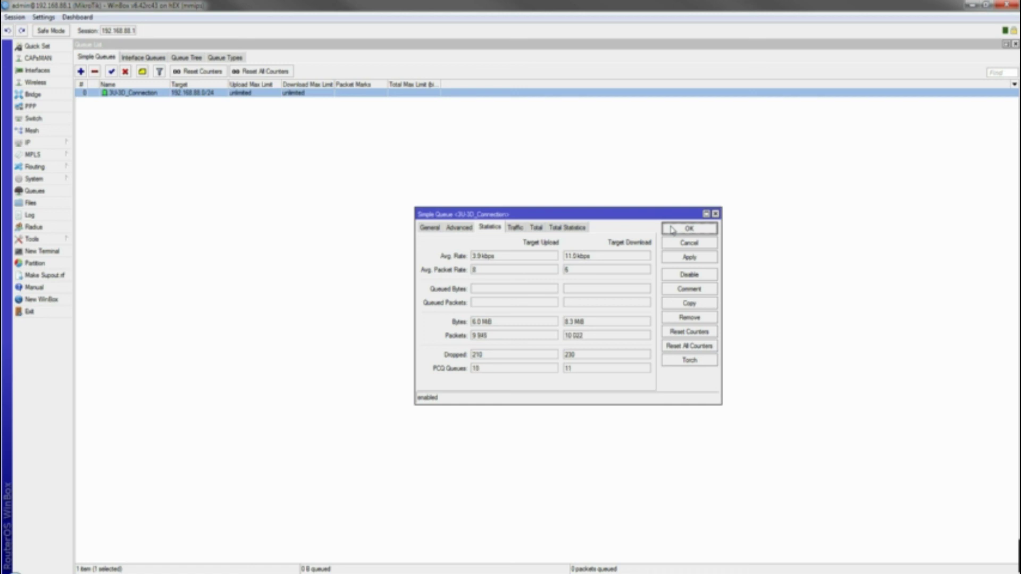
left_click(671, 229)
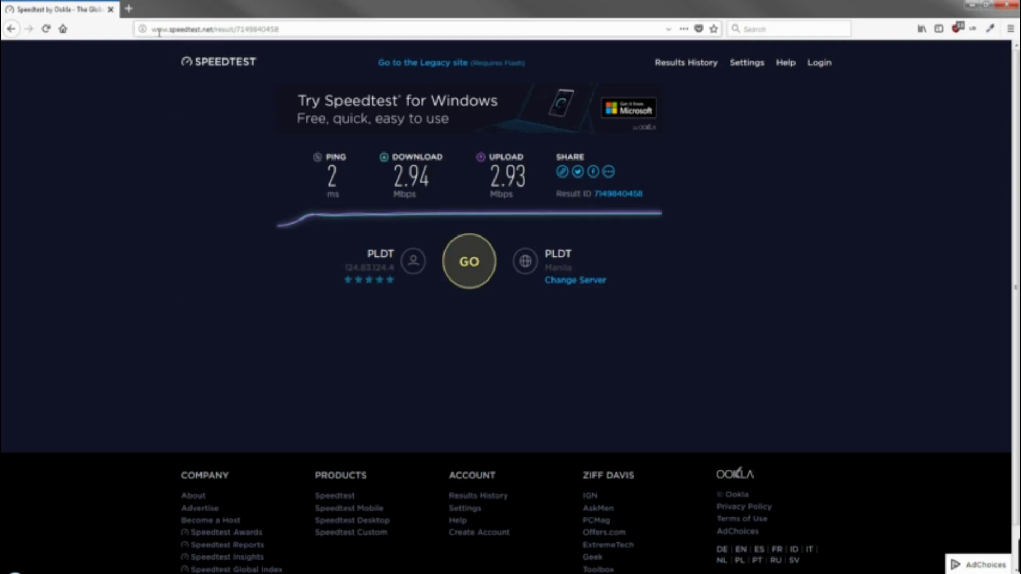
Go to bytes-crafter.com from the browser's address bar
left_click(159, 31)
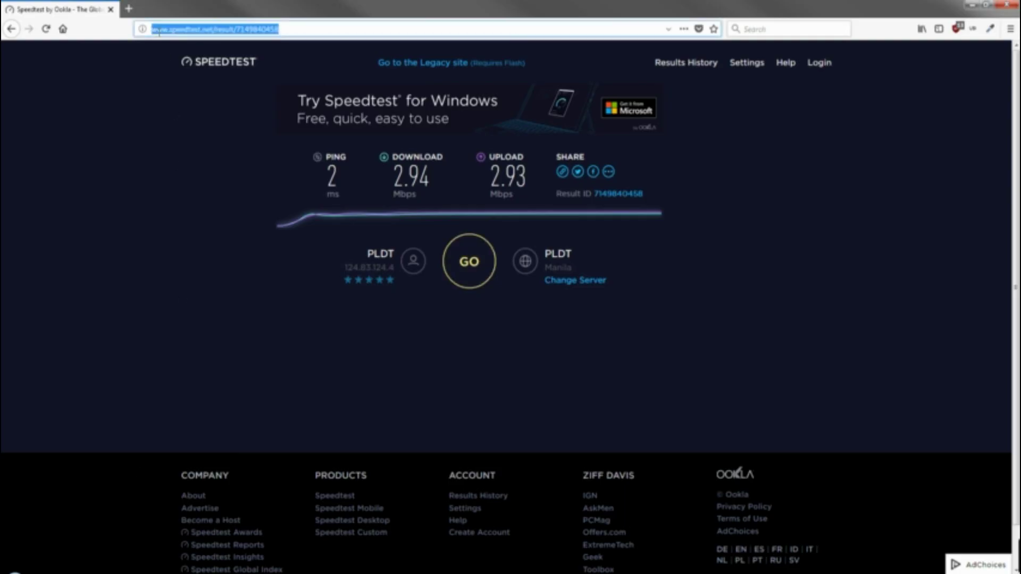
type("bytes")
key("Return")
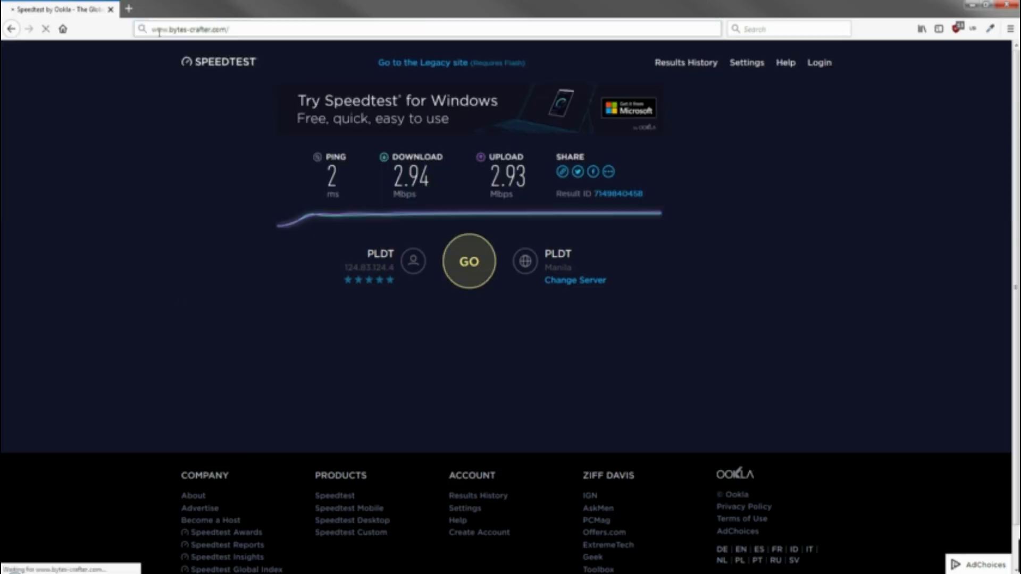